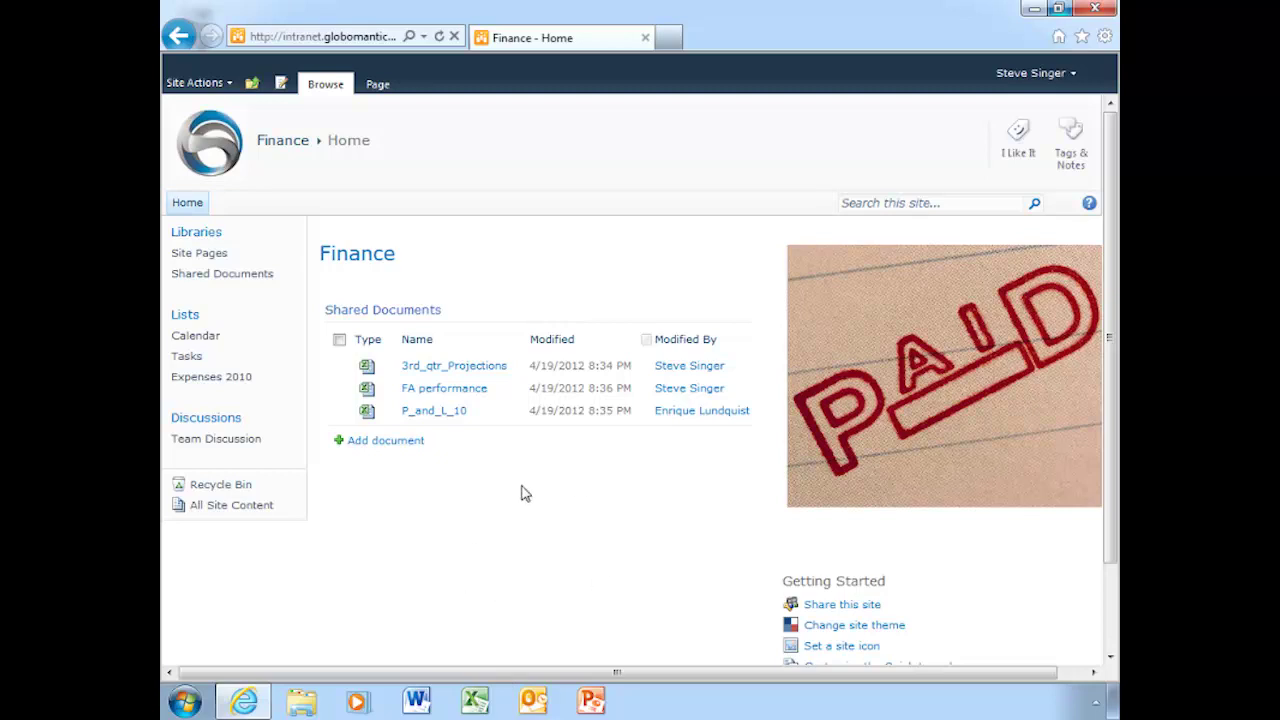
Launch Excel and open April Expenses from the Recent Workbooks list.
{"action": "left_click", "coordinate": [475, 704]}
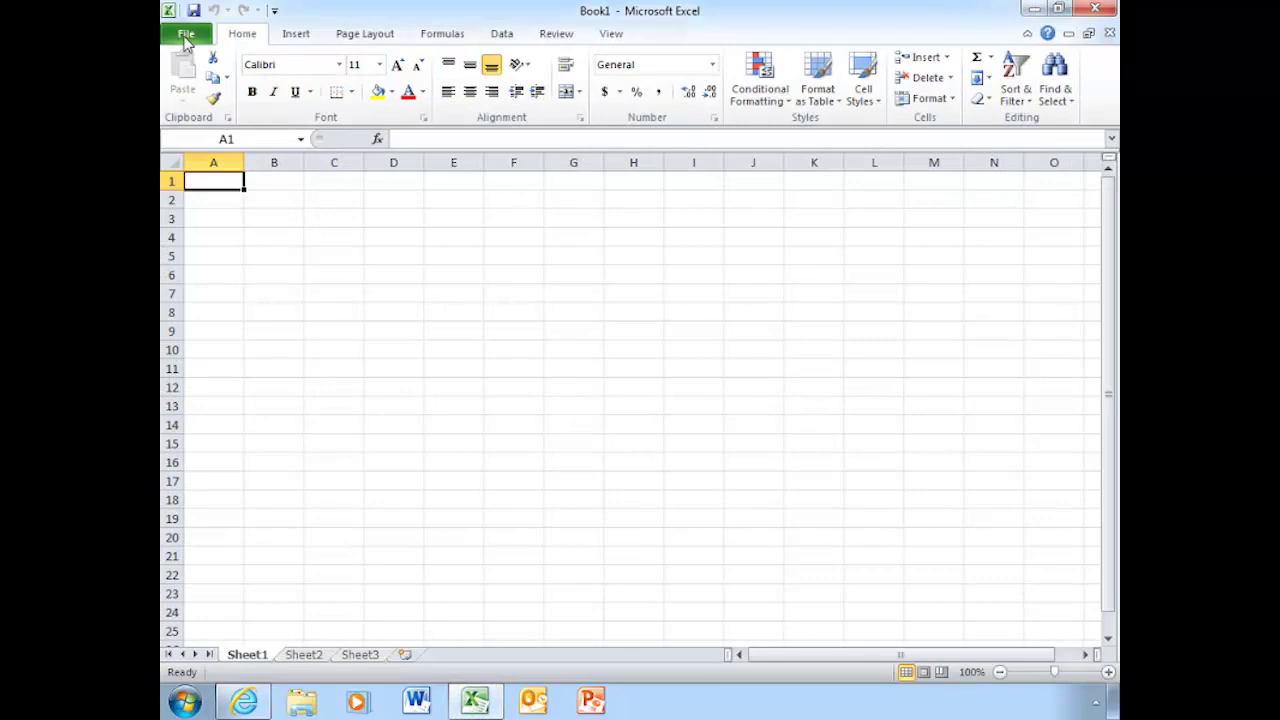
{"action": "left_click", "coordinate": [186, 36]}
{"action": "left_click", "coordinate": [397, 110]}
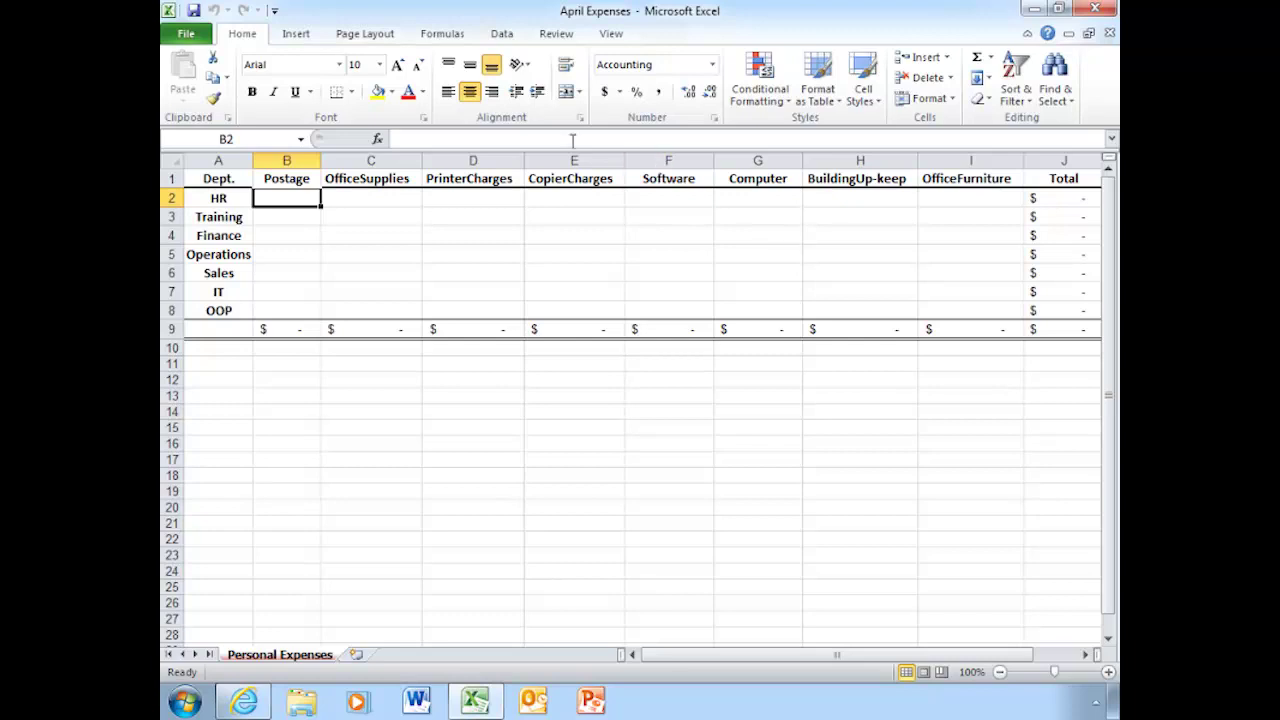
Bring up Save & Send's Save to SharePoint locations for the April Expenses workbook.
{"action": "left_click", "coordinate": [184, 38]}
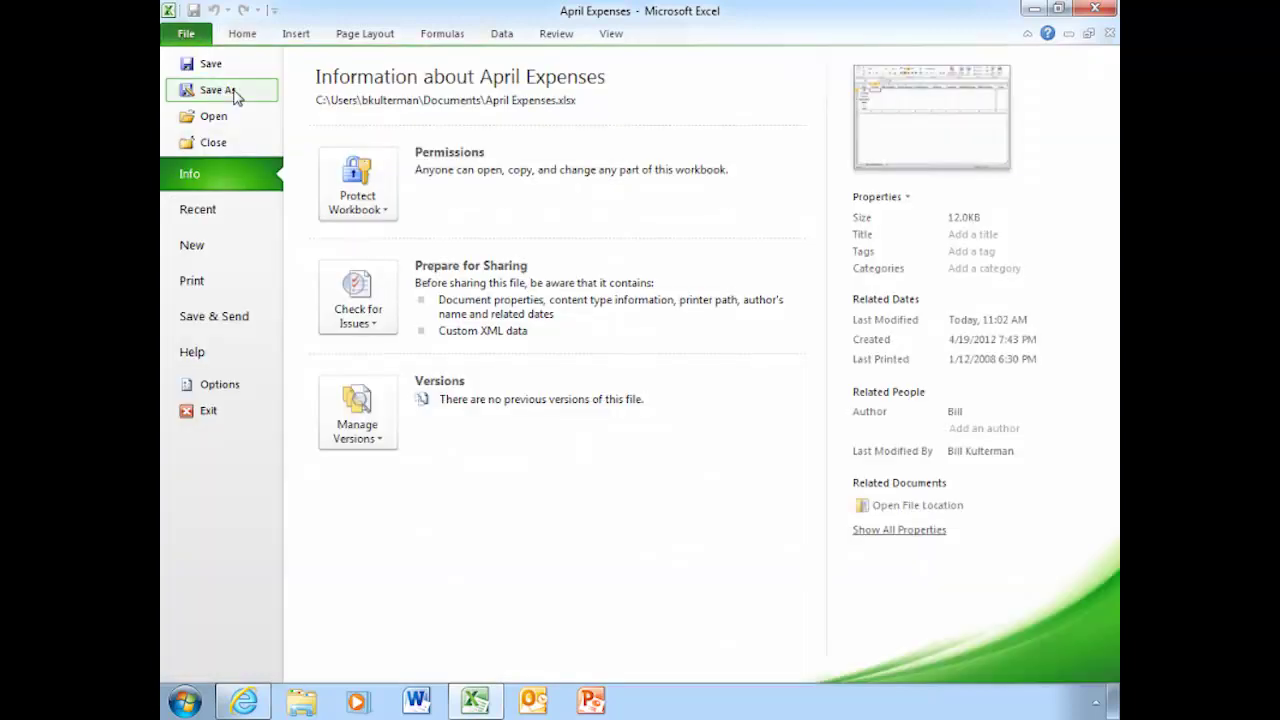
{"action": "left_click", "coordinate": [222, 325]}
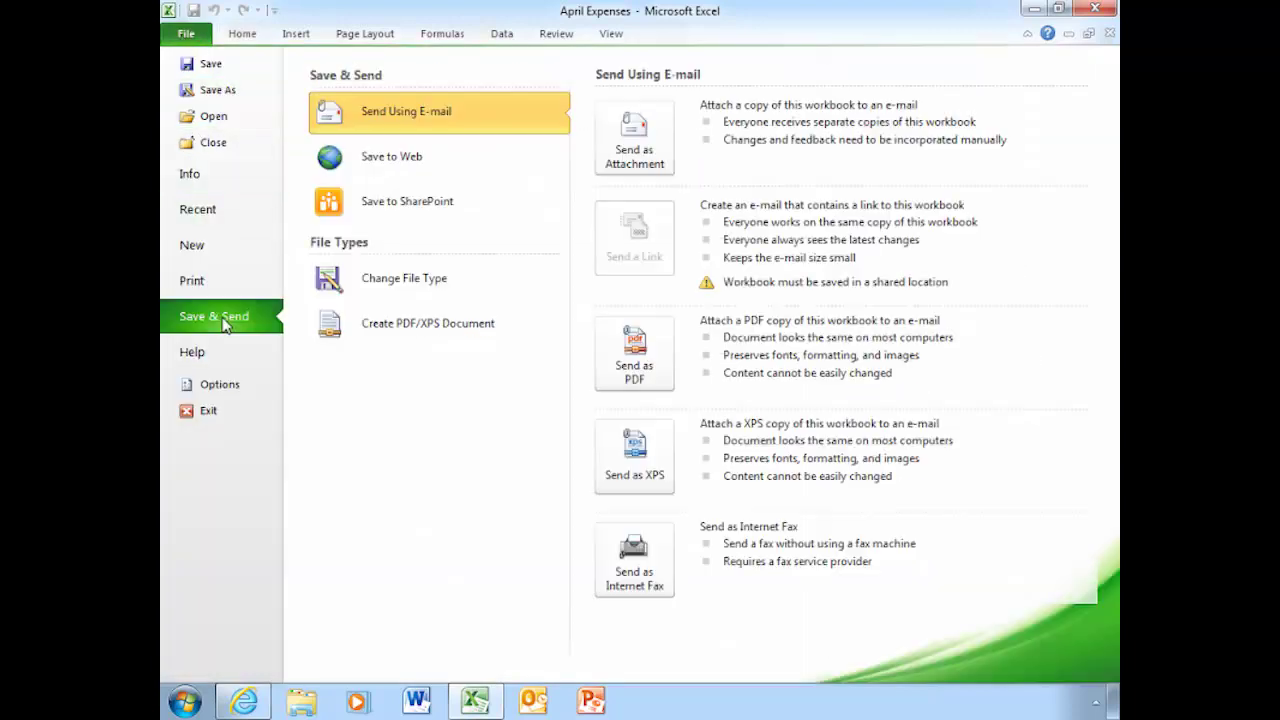
{"action": "left_click", "coordinate": [392, 208]}
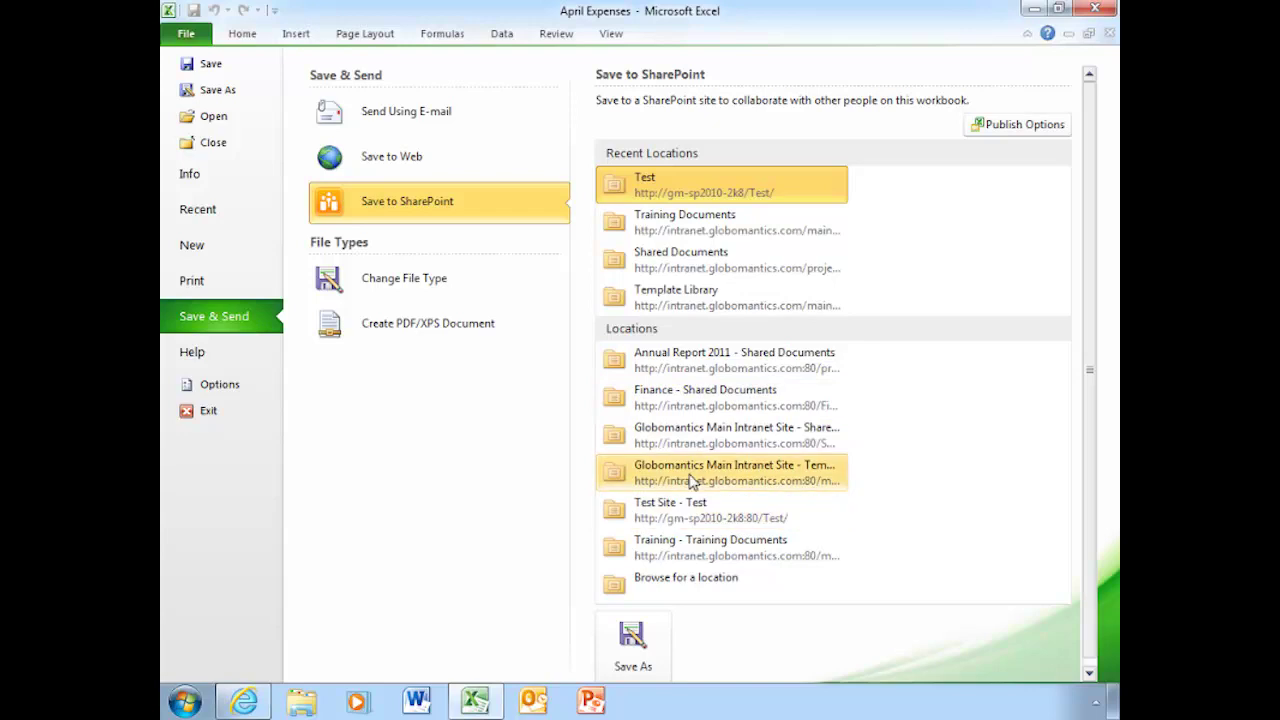
Browse to SharePoint Sites in a Save As dialog and pick Finance - Shared Documents.
{"action": "left_click", "coordinate": [668, 585]}
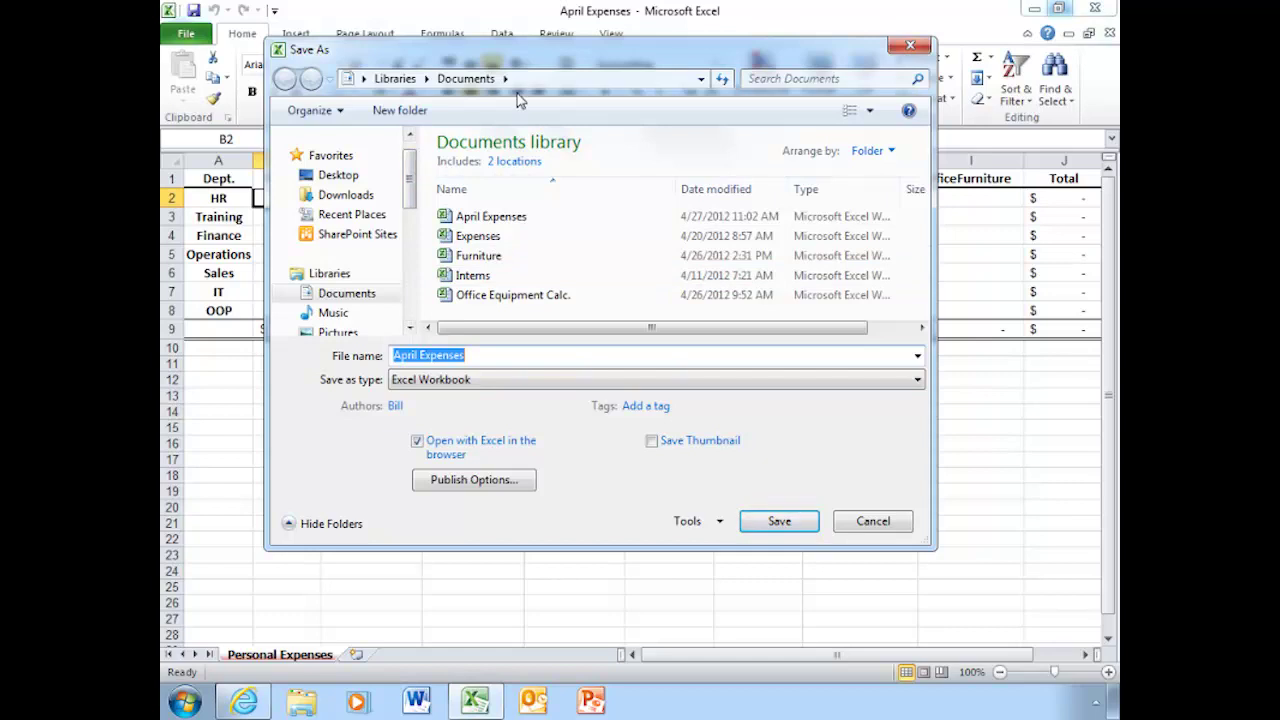
{"action": "left_click", "coordinate": [345, 240]}
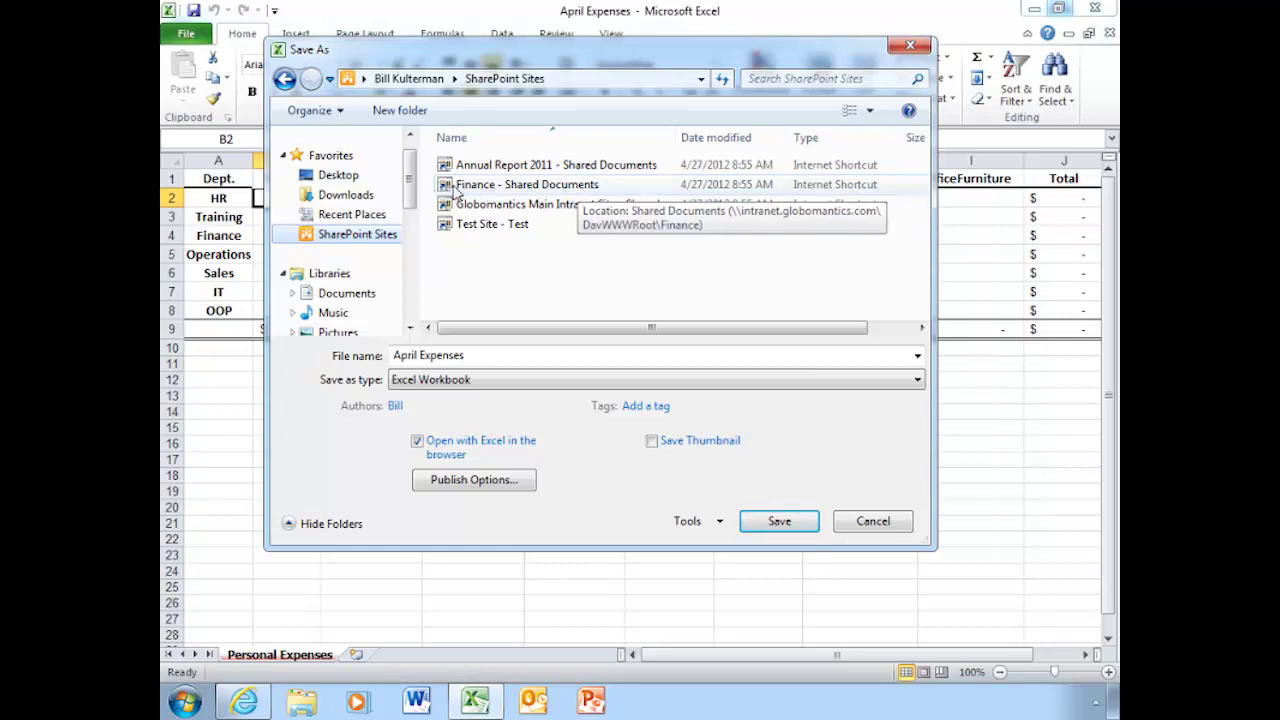
{"action": "left_click", "coordinate": [524, 189]}
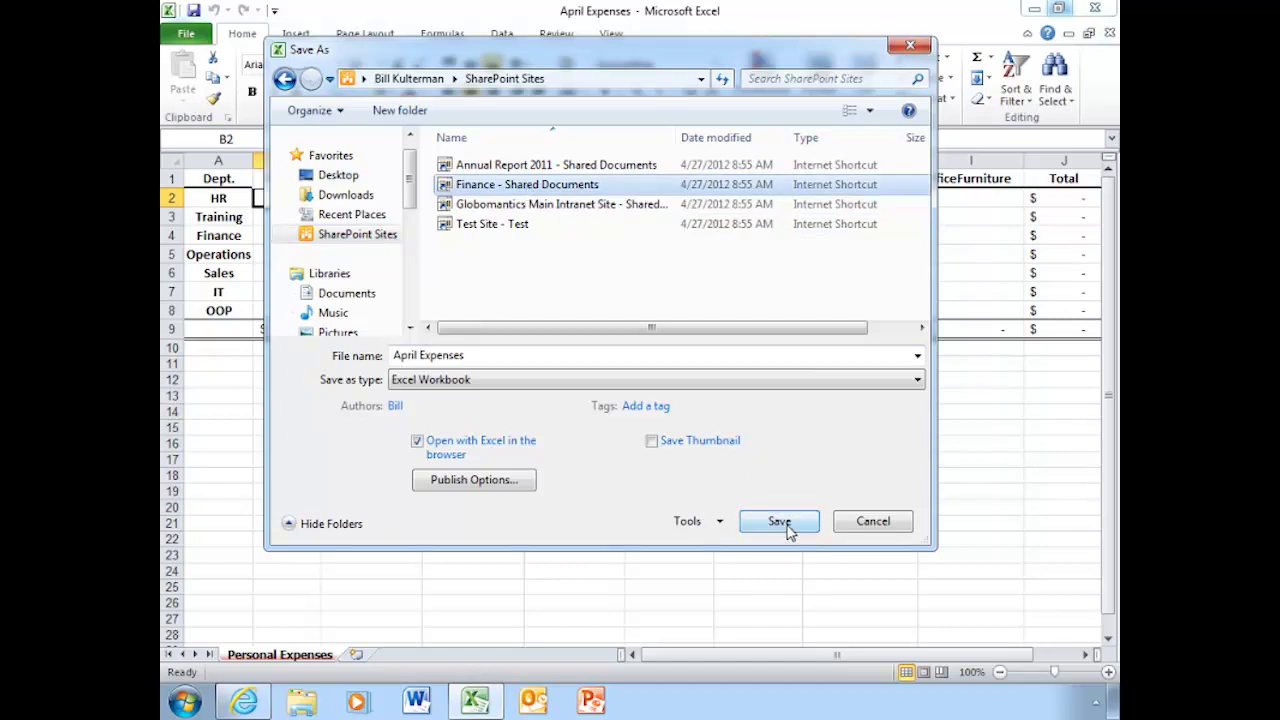
{"action": "left_click", "coordinate": [493, 482]}
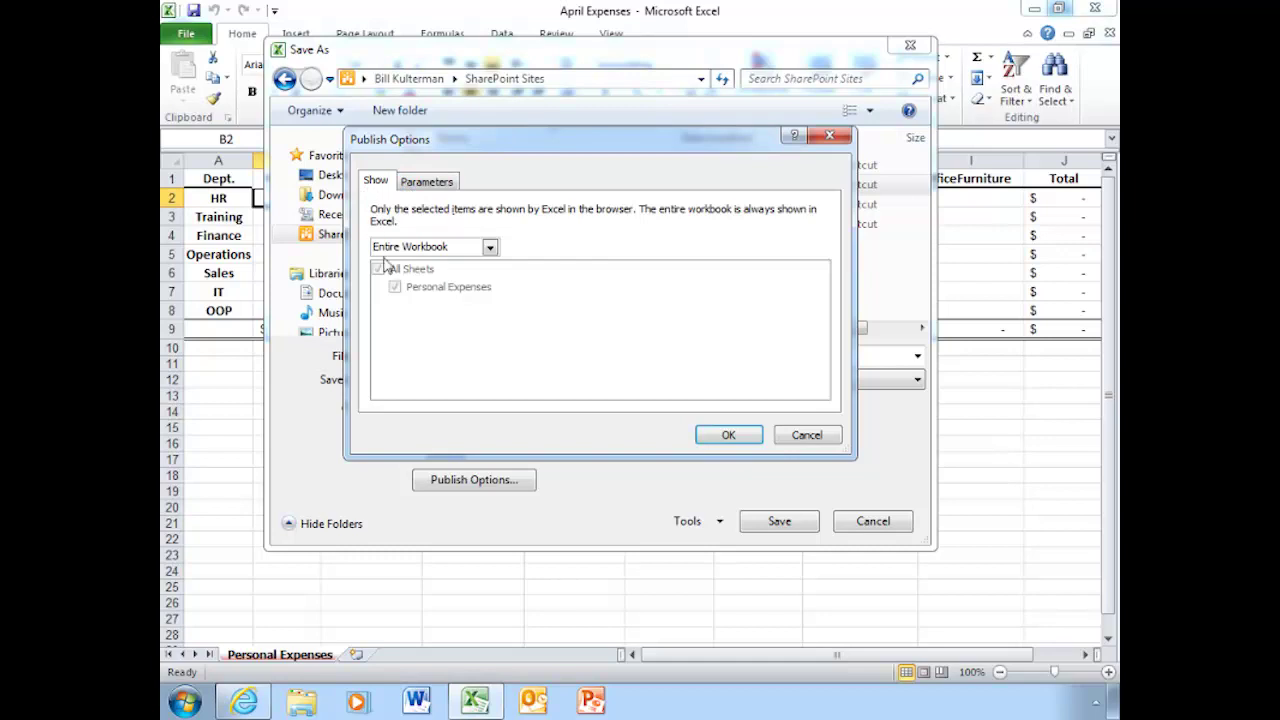
{"action": "left_click", "coordinate": [490, 248]}
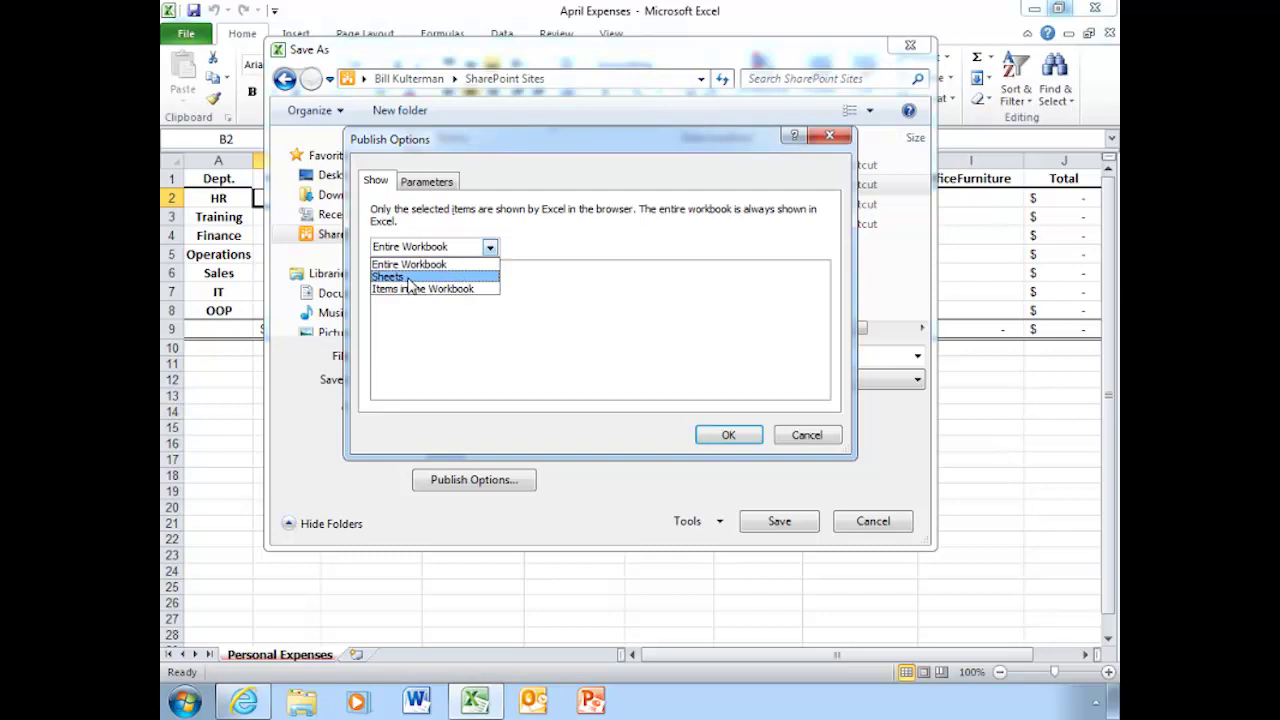
{"action": "left_click", "coordinate": [452, 318]}
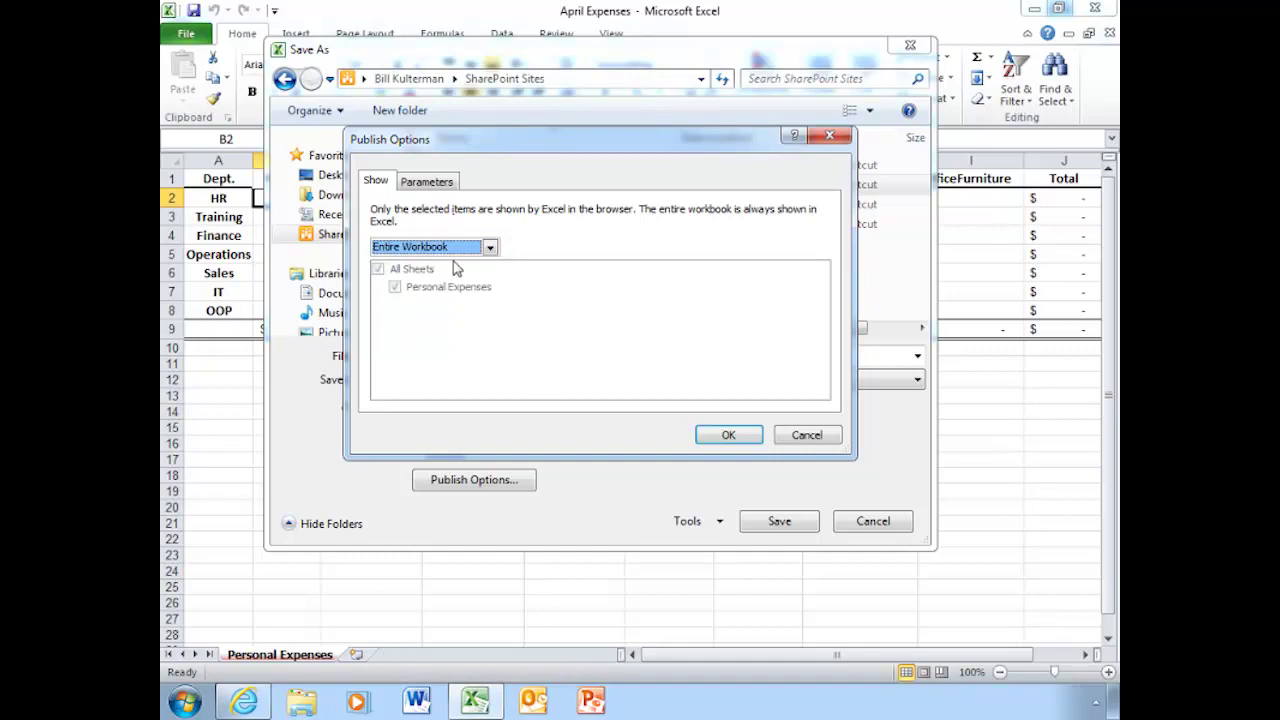
{"action": "left_click", "coordinate": [490, 247]}
{"action": "left_click", "coordinate": [402, 275]}
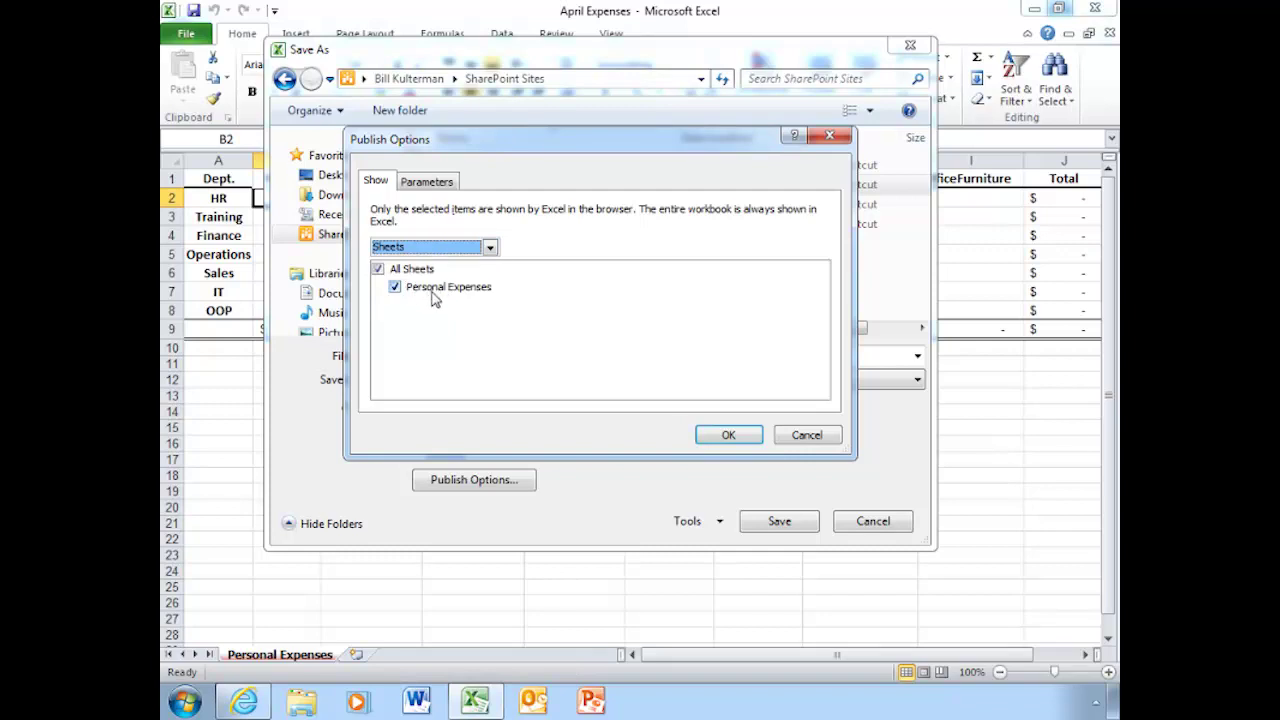
{"action": "left_click", "coordinate": [490, 247]}
{"action": "left_click", "coordinate": [470, 262]}
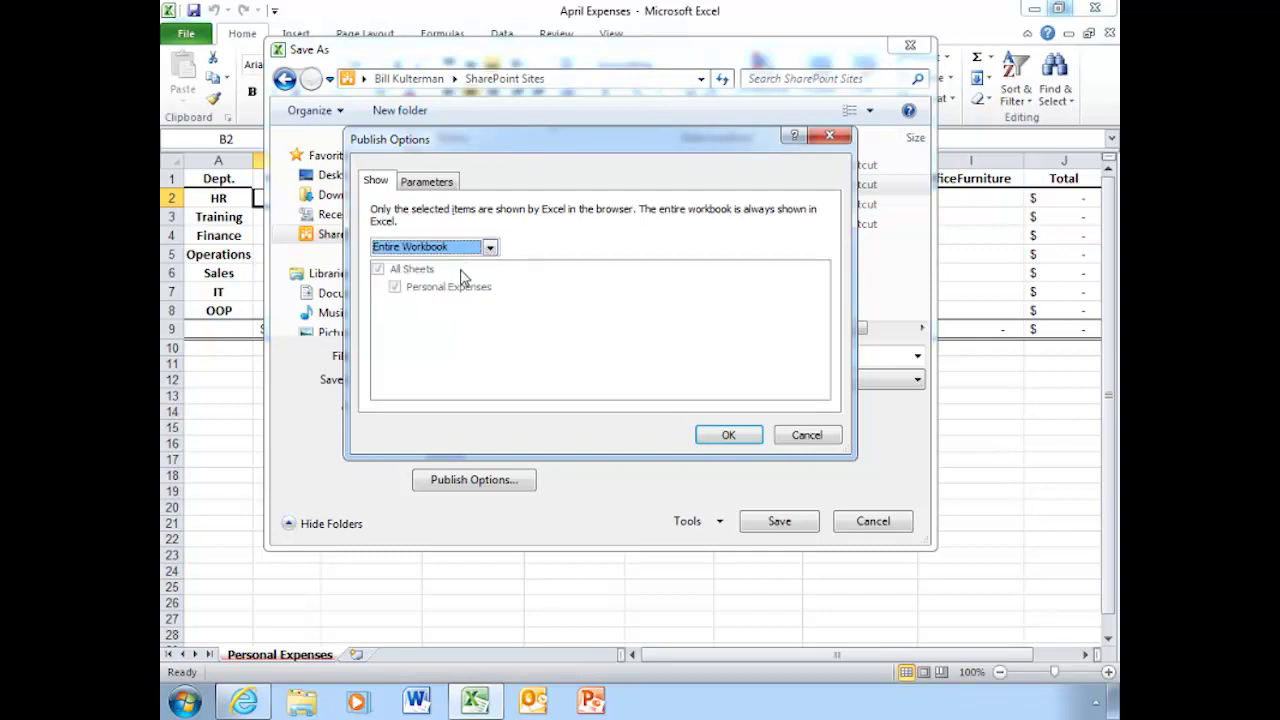
{"action": "left_click", "coordinate": [729, 436]}
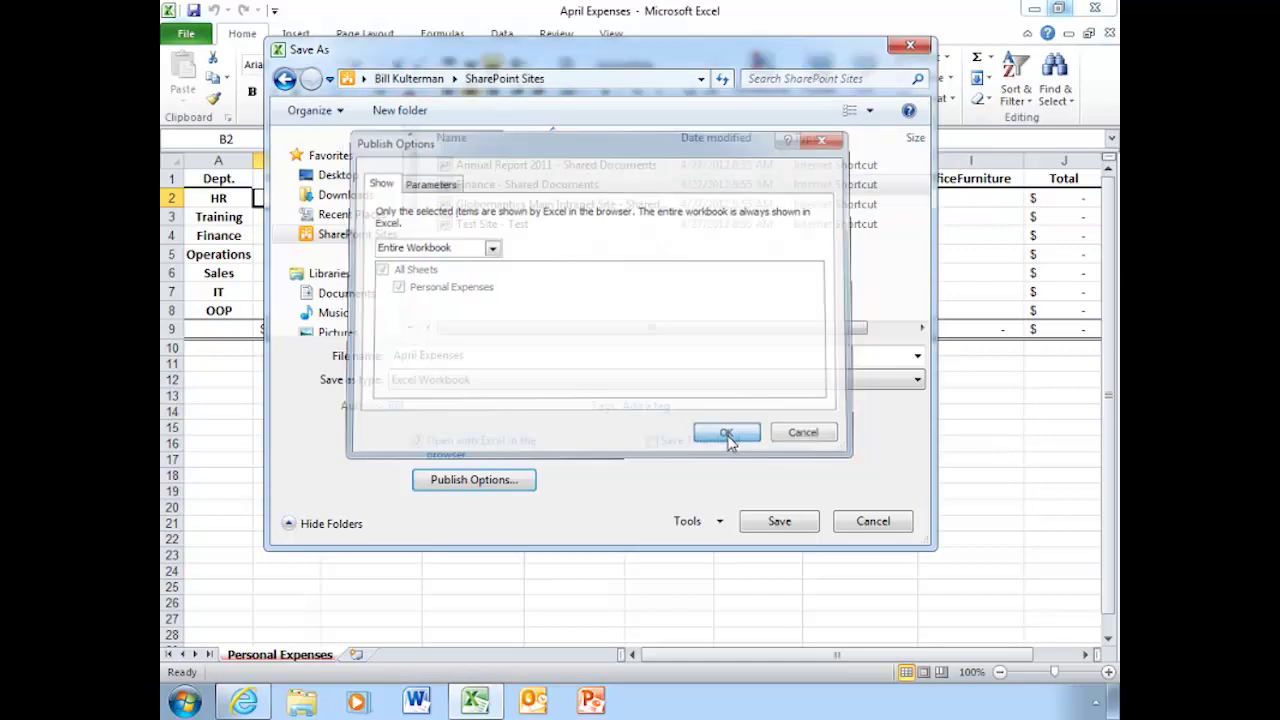
Cancel Save As and return to Save to SharePoint, leaving the publish options unchanged.
{"action": "left_click", "coordinate": [870, 524]}
{"action": "left_click", "coordinate": [184, 35]}
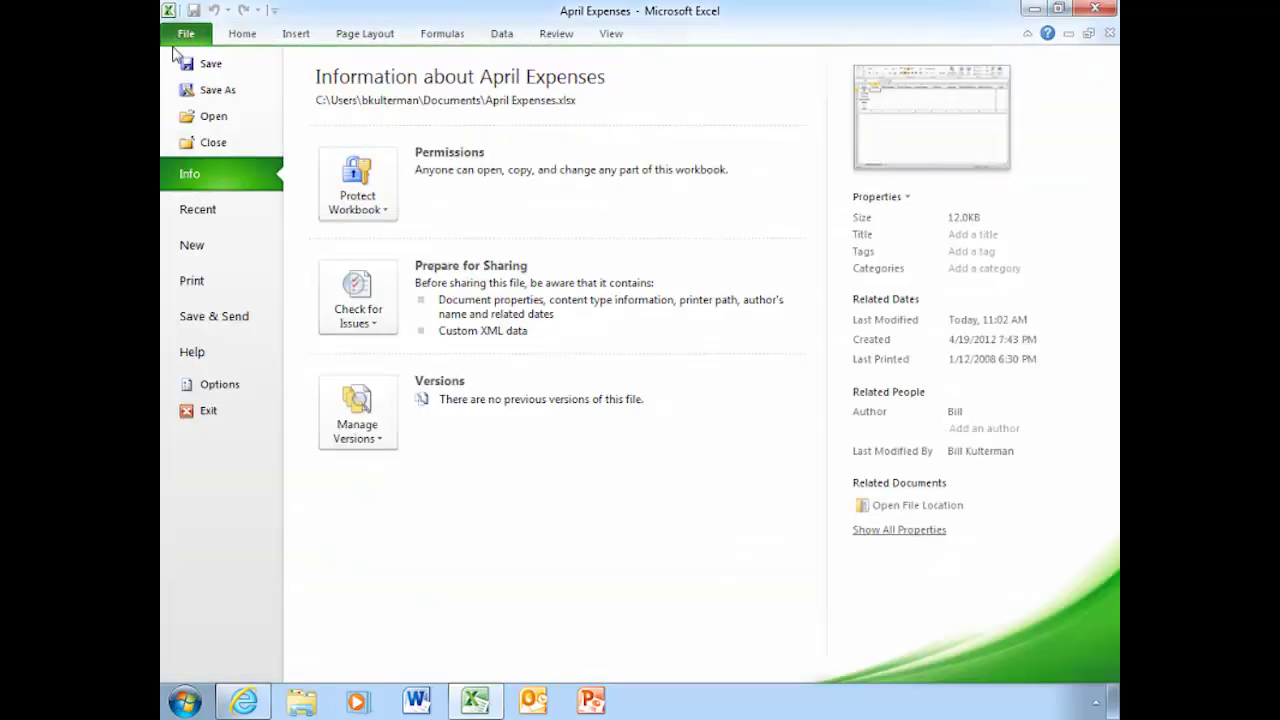
{"action": "left_click", "coordinate": [230, 316]}
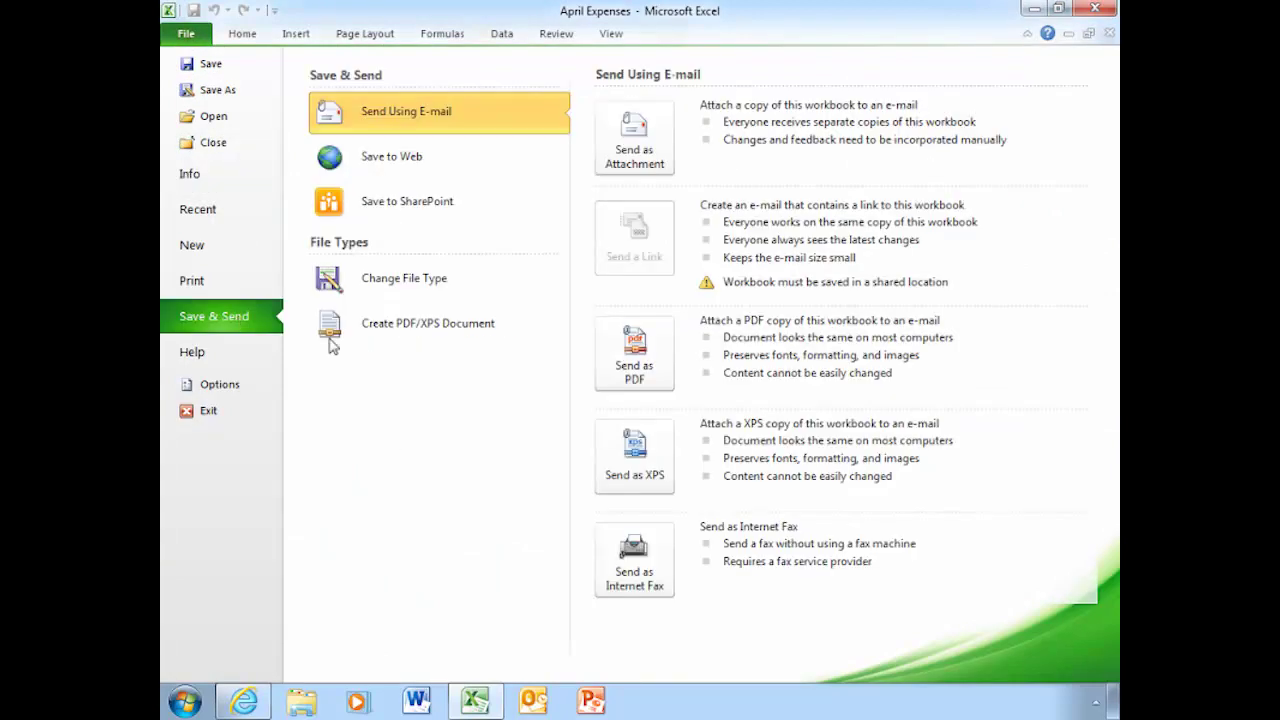
{"action": "left_click", "coordinate": [434, 213]}
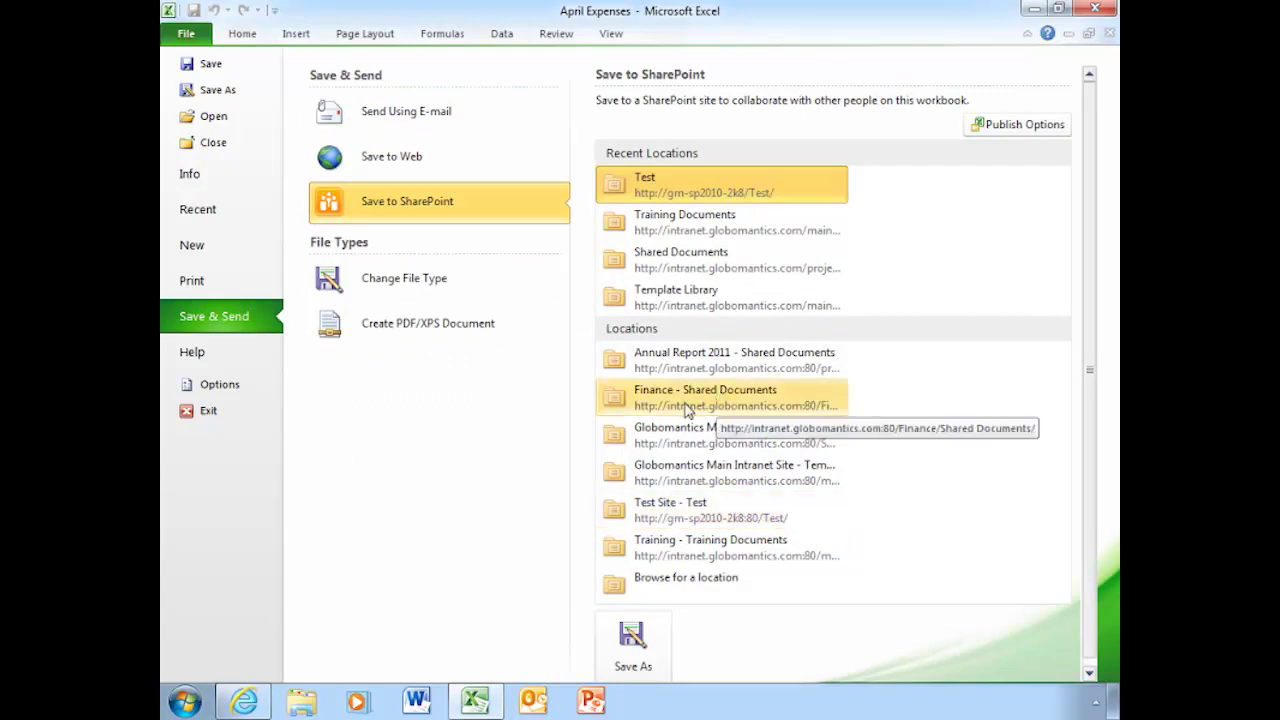
{"action": "left_click", "coordinate": [1014, 130]}
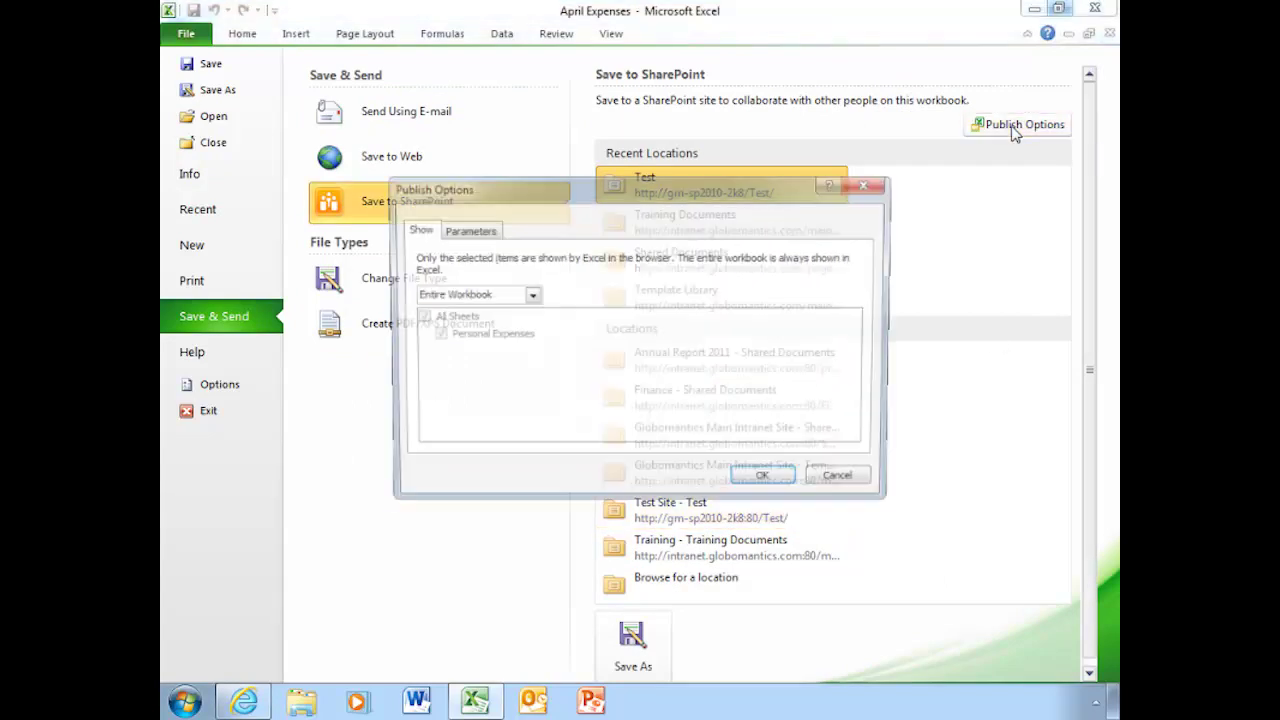
{"action": "left_click", "coordinate": [846, 486]}
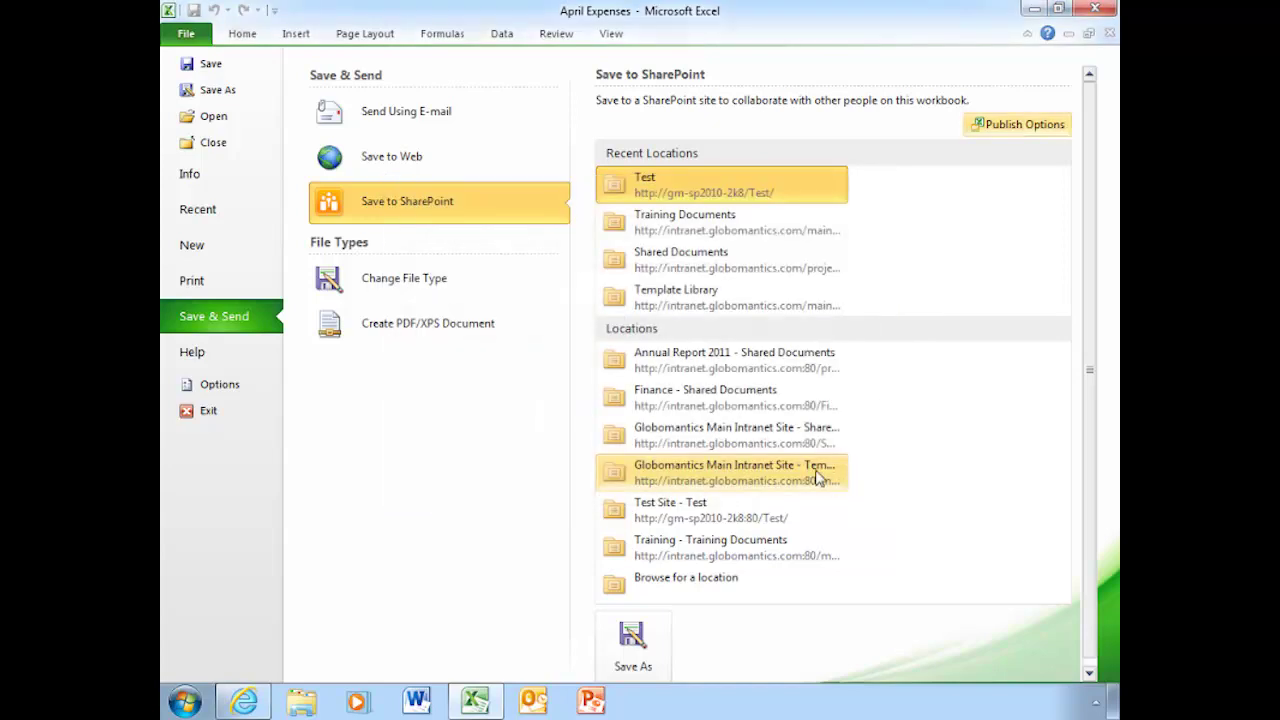
Save to Finance - Shared Documents, signing in with the intranet user name and password.
{"action": "double_click", "coordinate": [715, 398]}
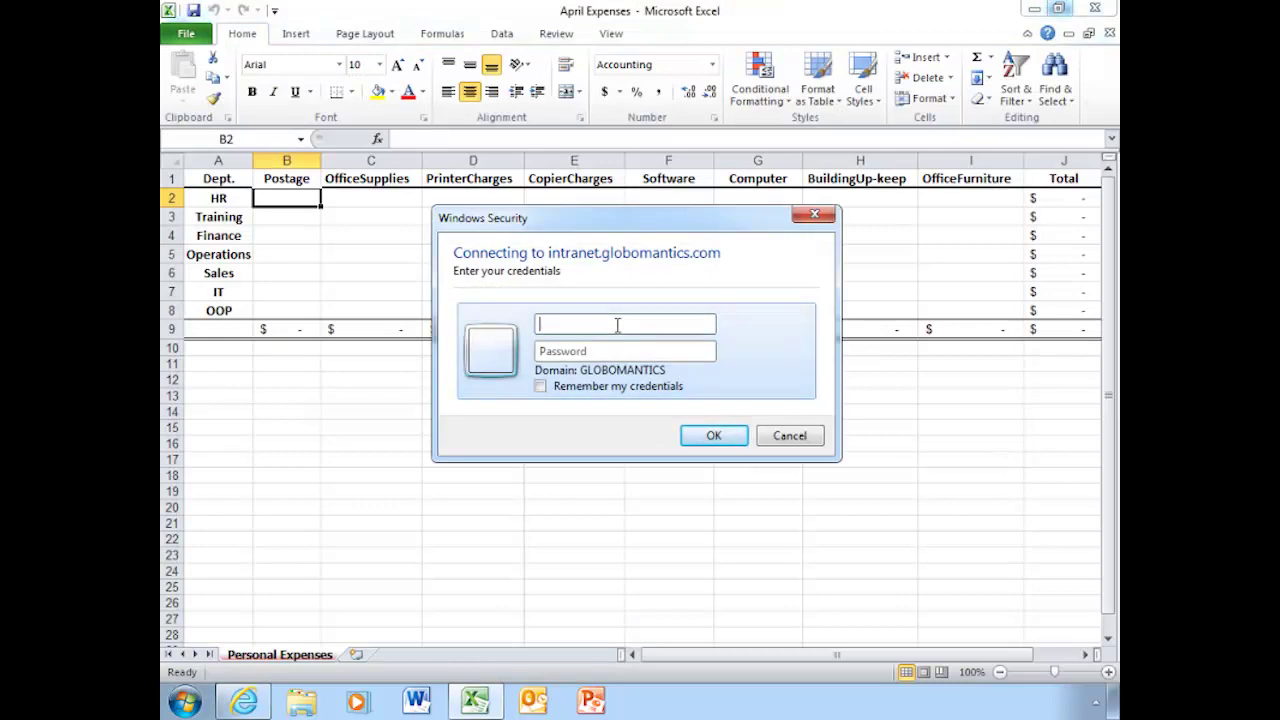
{"action": "key", "text": "Tab"}
{"action": "type", "text": "p"}
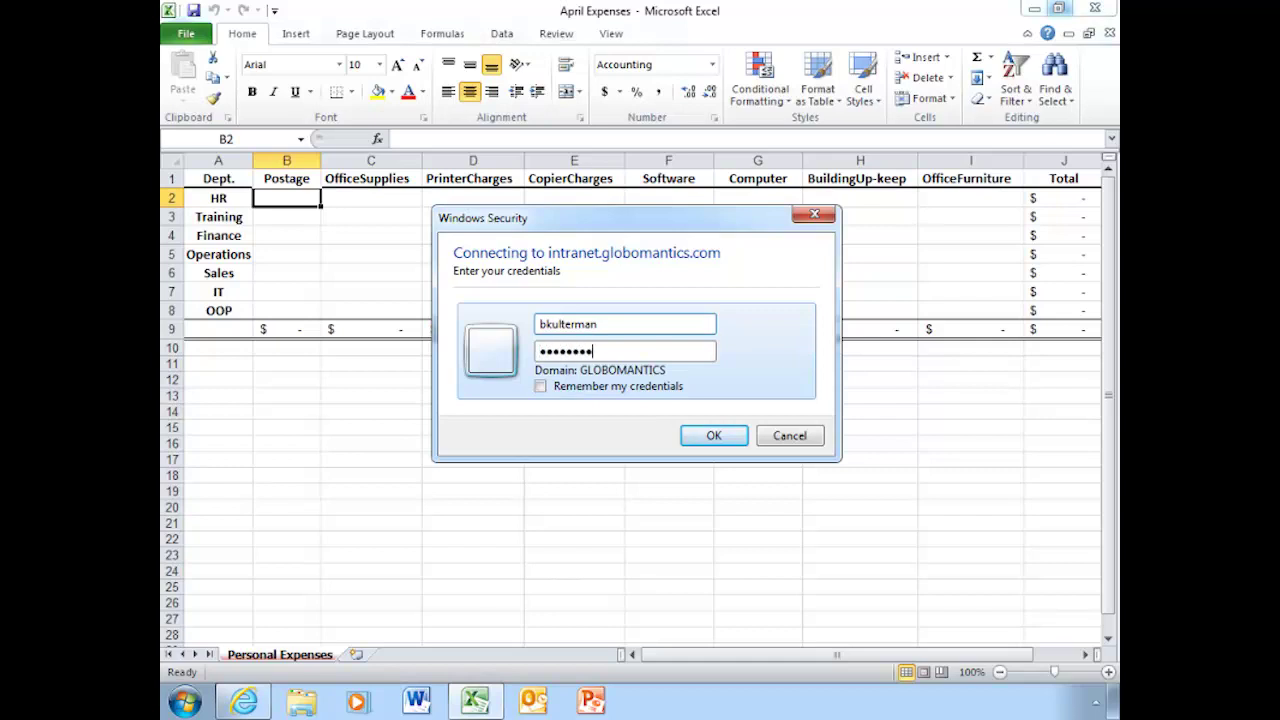
{"action": "left_click", "coordinate": [714, 435]}
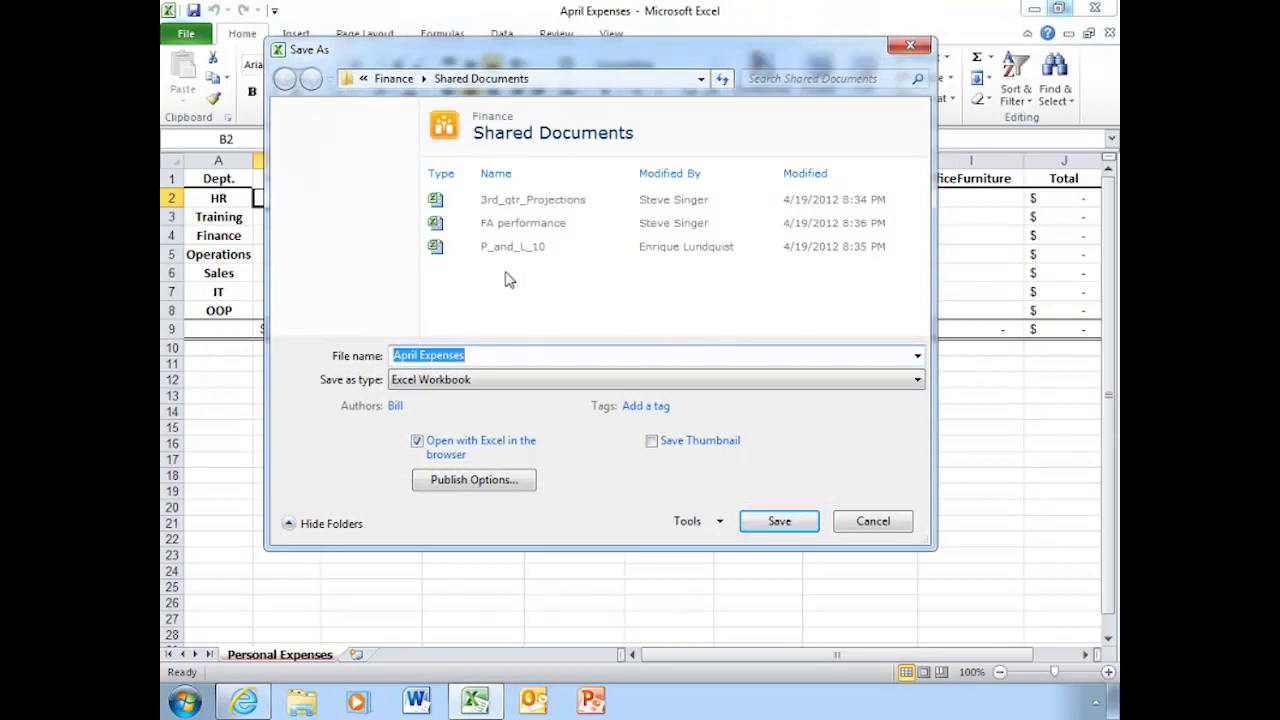
Save April Expenses into the Finance Shared Documents library without changing publish options.
{"action": "left_click", "coordinate": [246, 700]}
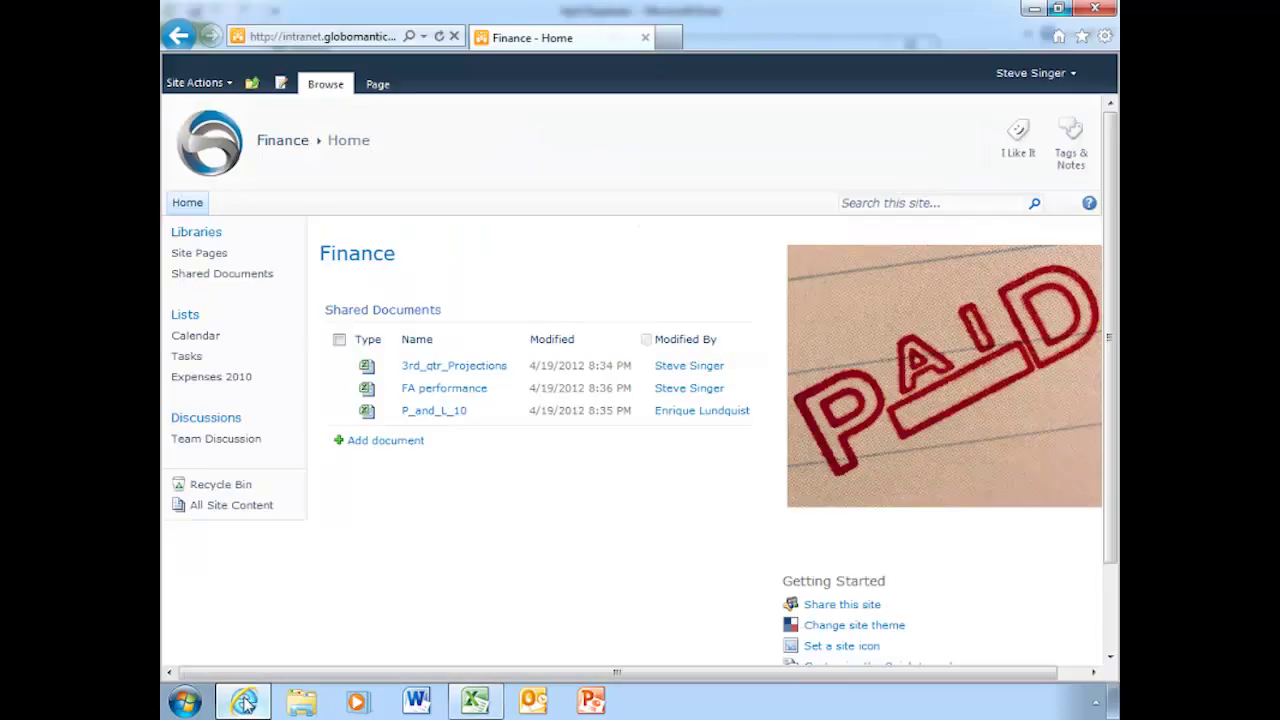
{"action": "left_click", "coordinate": [475, 700]}
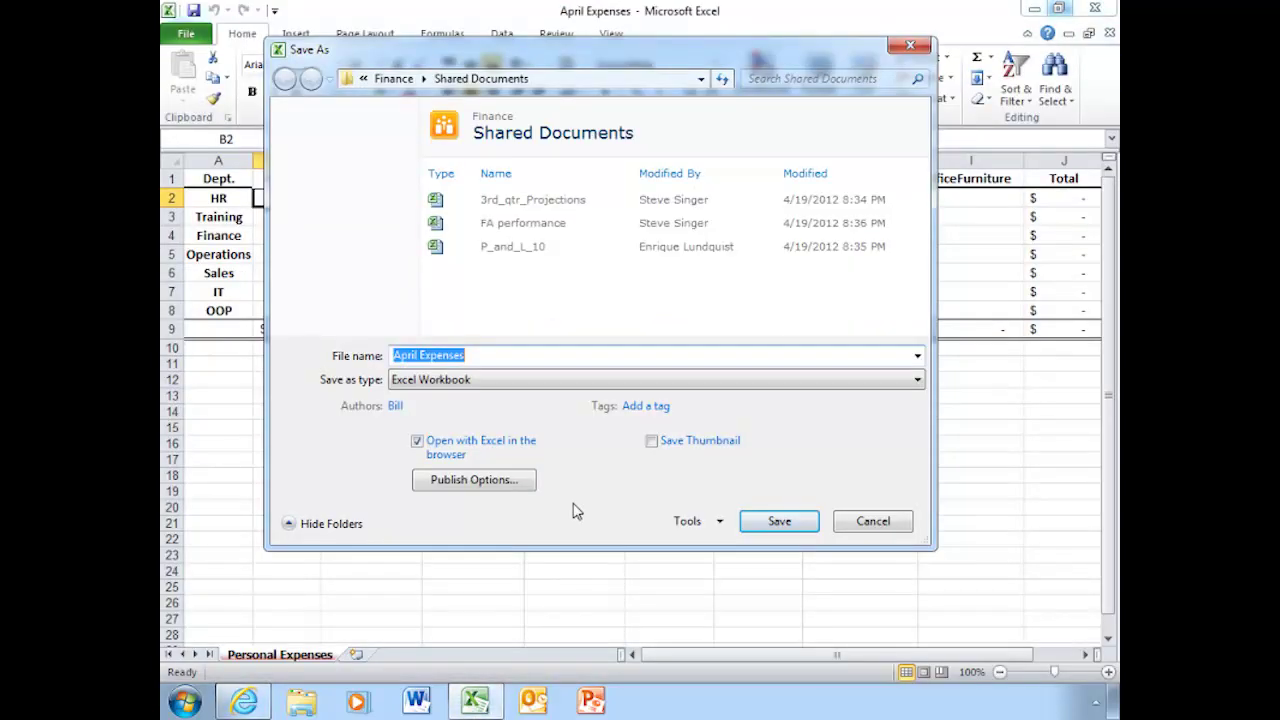
{"action": "left_click", "coordinate": [492, 484]}
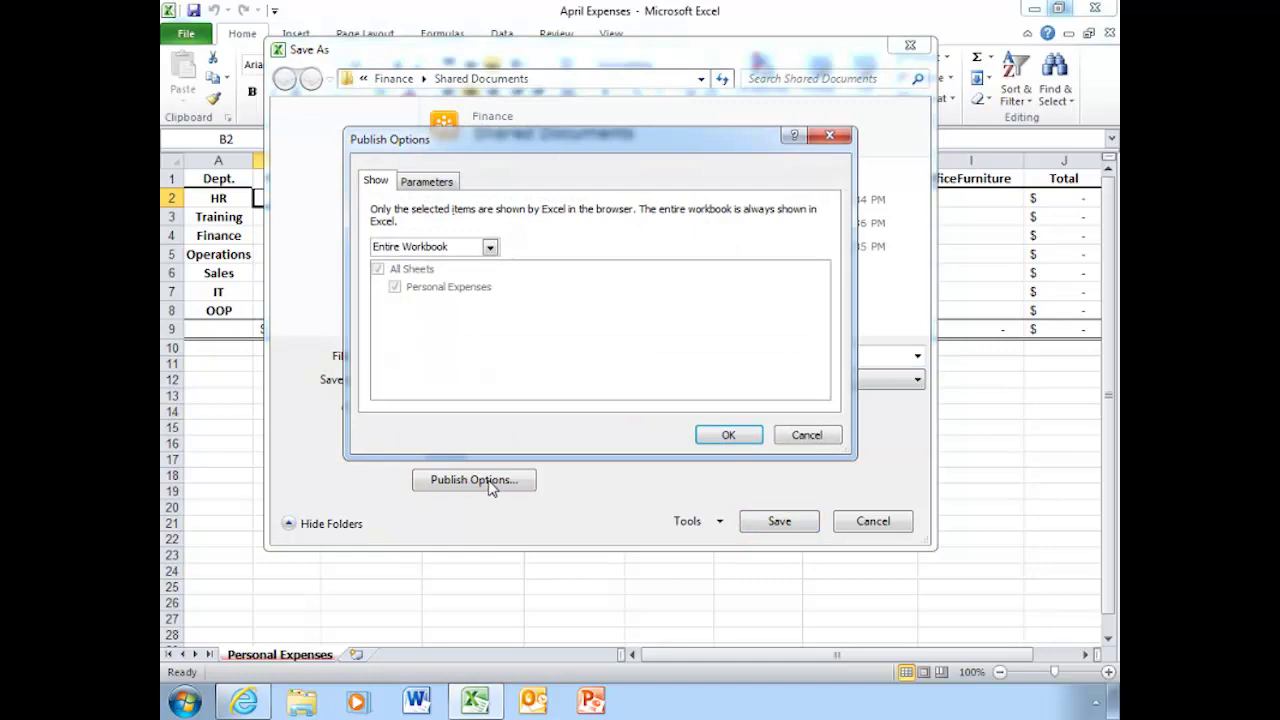
{"action": "left_click", "coordinate": [810, 437]}
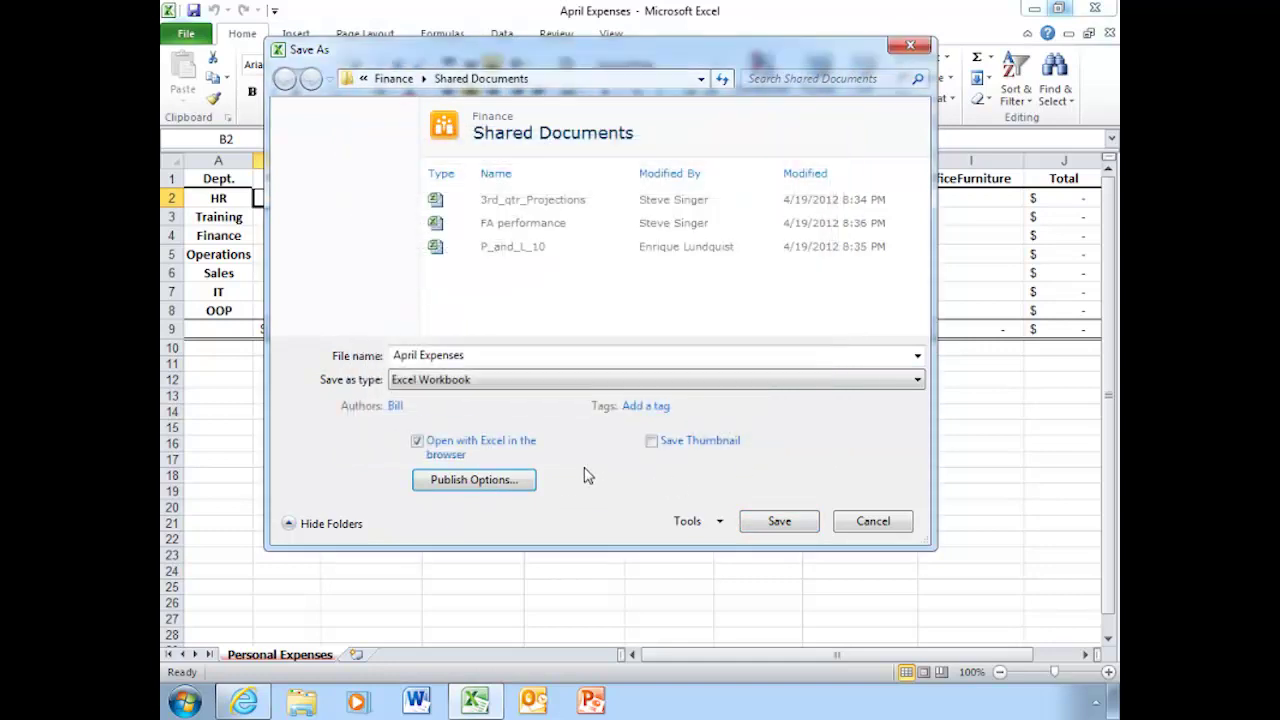
{"action": "left_click", "coordinate": [780, 522]}
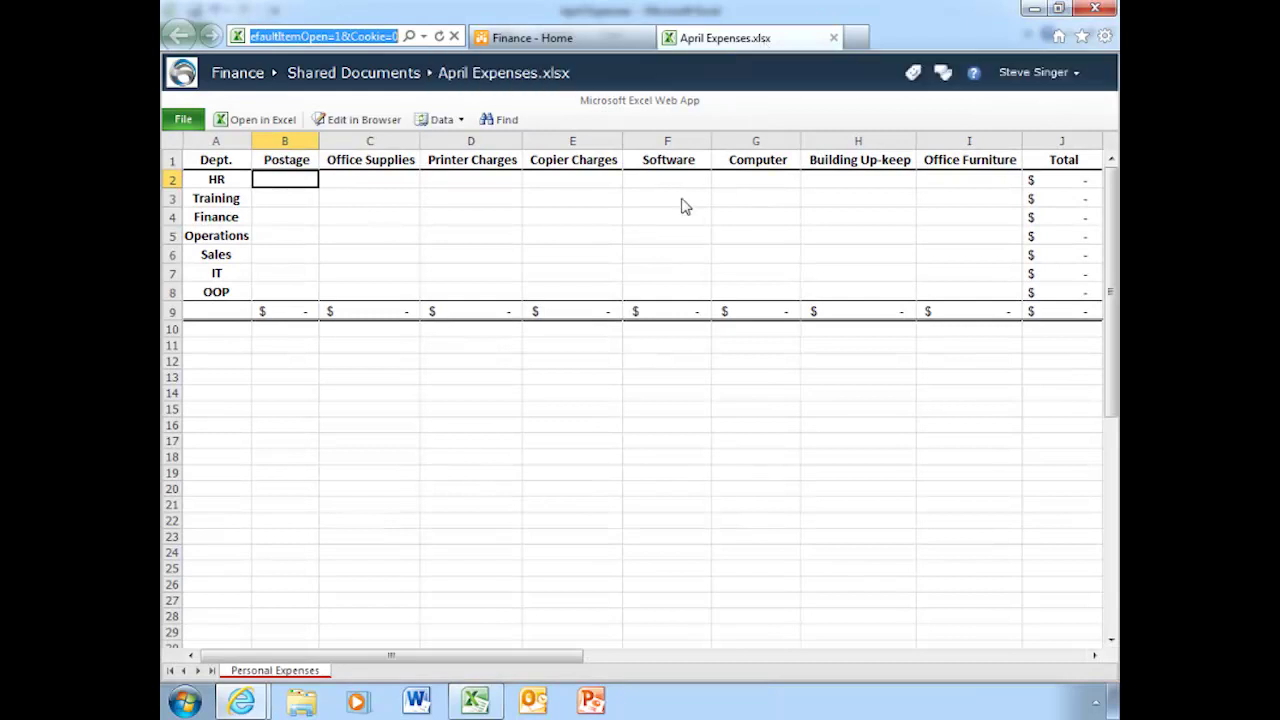
Close the workbook tab, refresh Finance Home twice, and open the April Expenses link.
{"action": "left_click", "coordinate": [833, 37]}
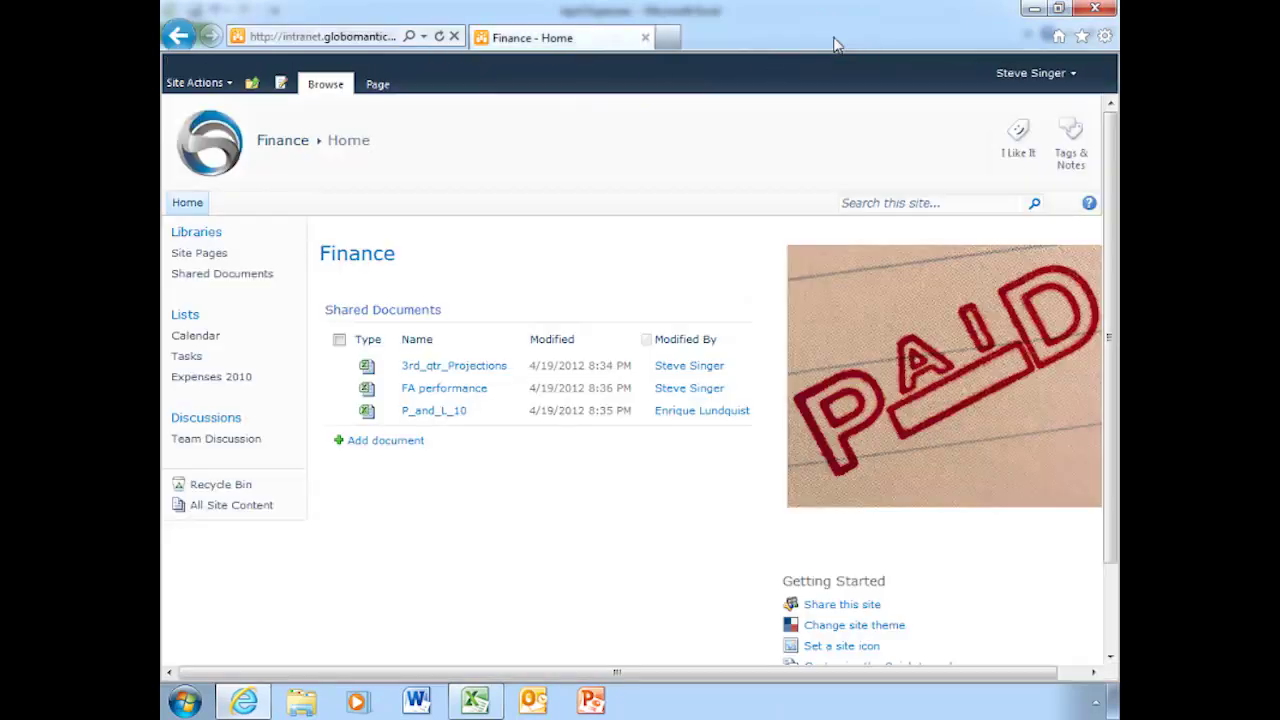
{"action": "left_click", "coordinate": [439, 37]}
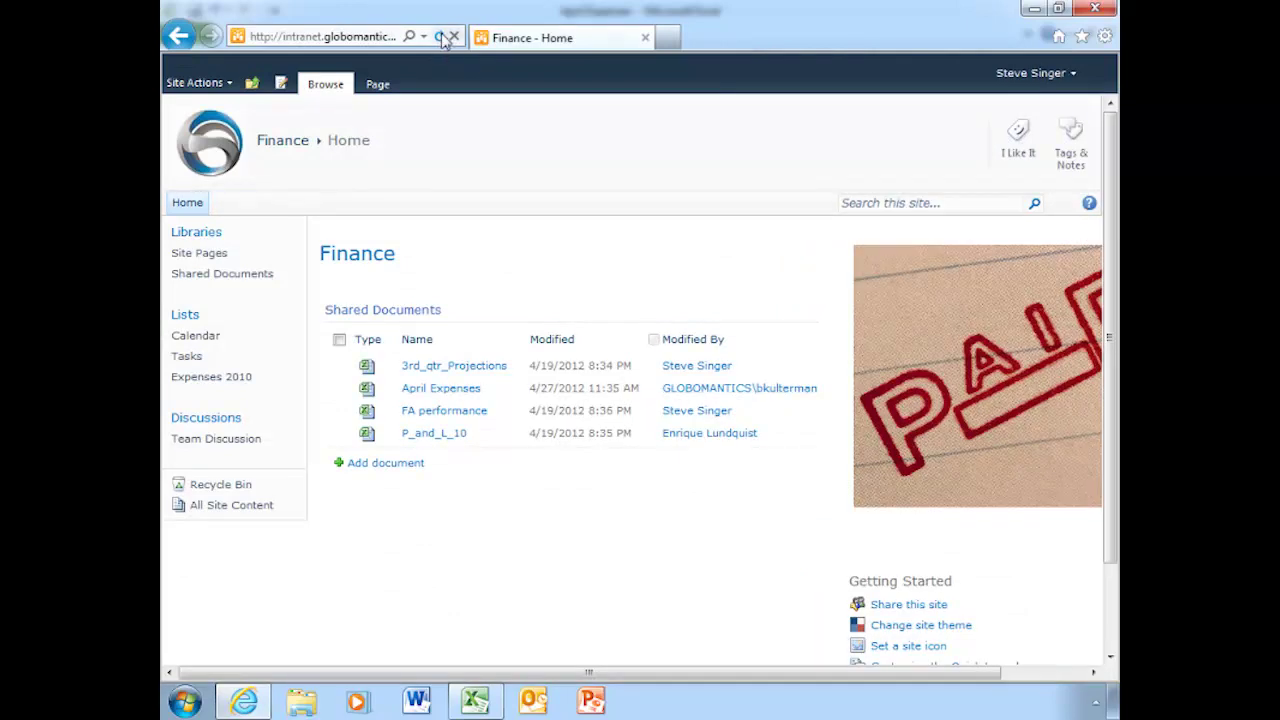
{"action": "left_click", "coordinate": [439, 37]}
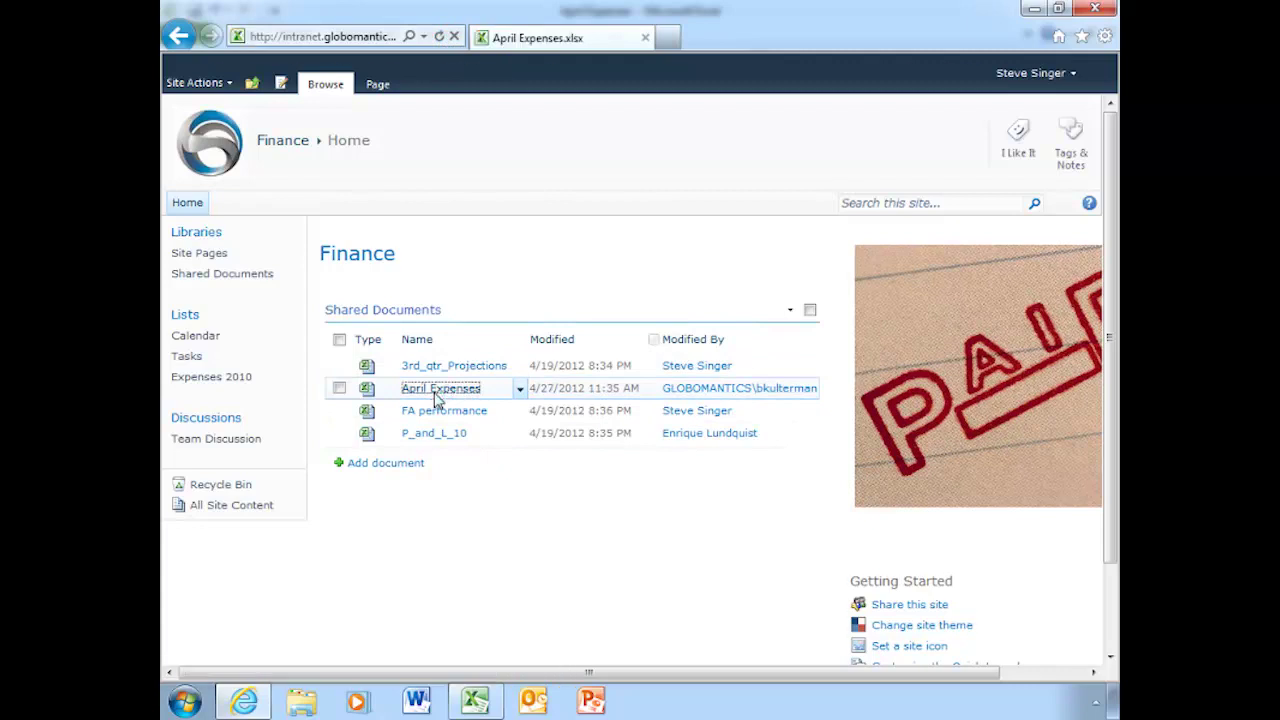
{"action": "left_click", "coordinate": [437, 390]}
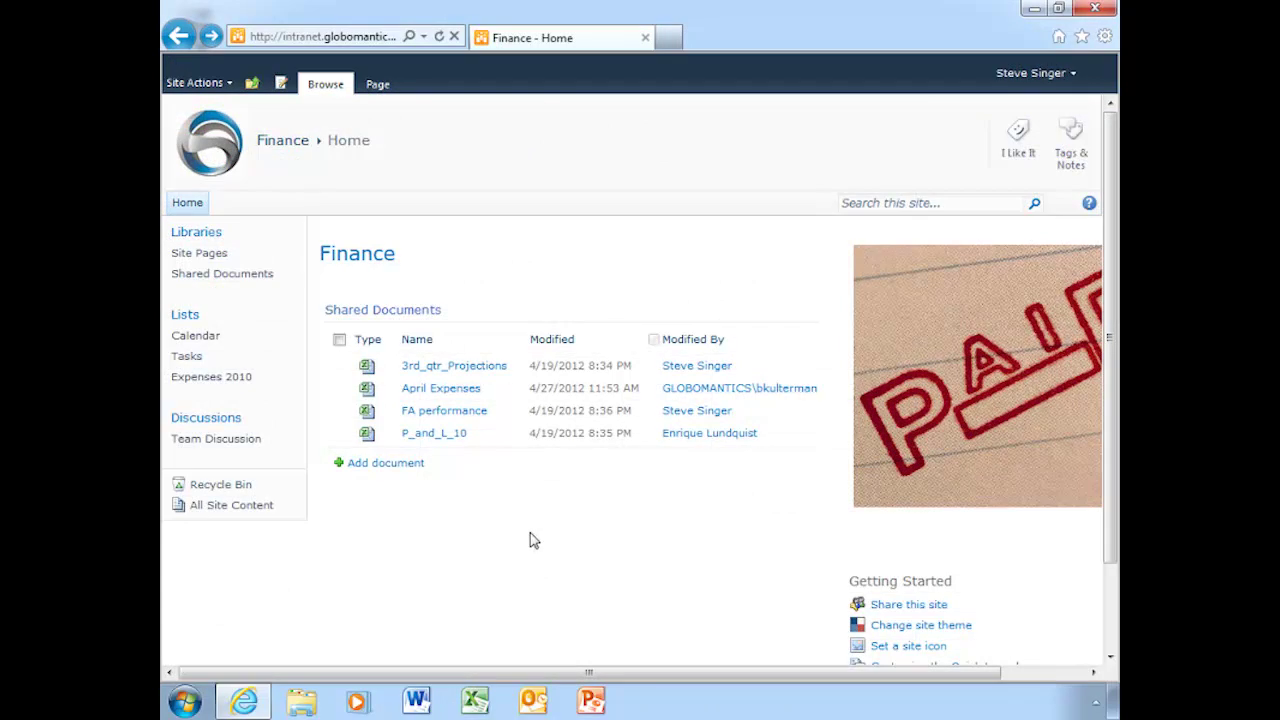
Open April Expenses in Edit in Browser mode, checking the Insert tab before Home.
{"action": "left_click", "coordinate": [463, 390]}
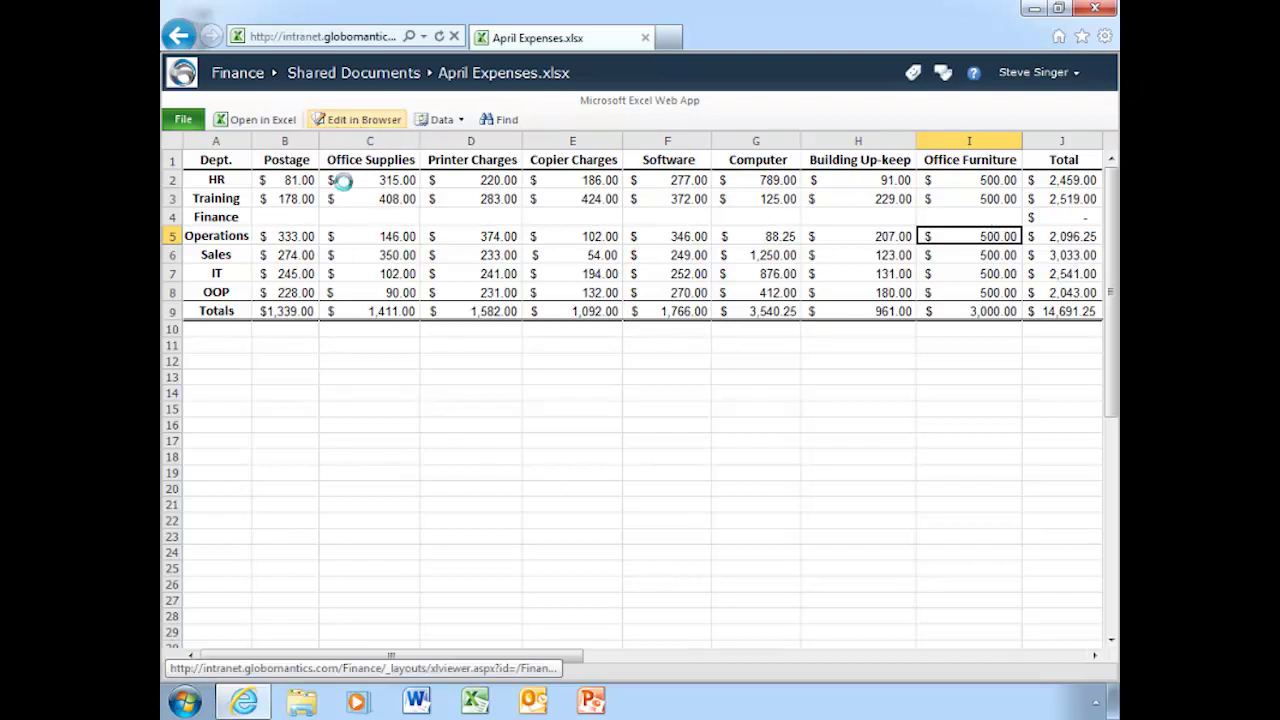
{"action": "left_click", "coordinate": [357, 121]}
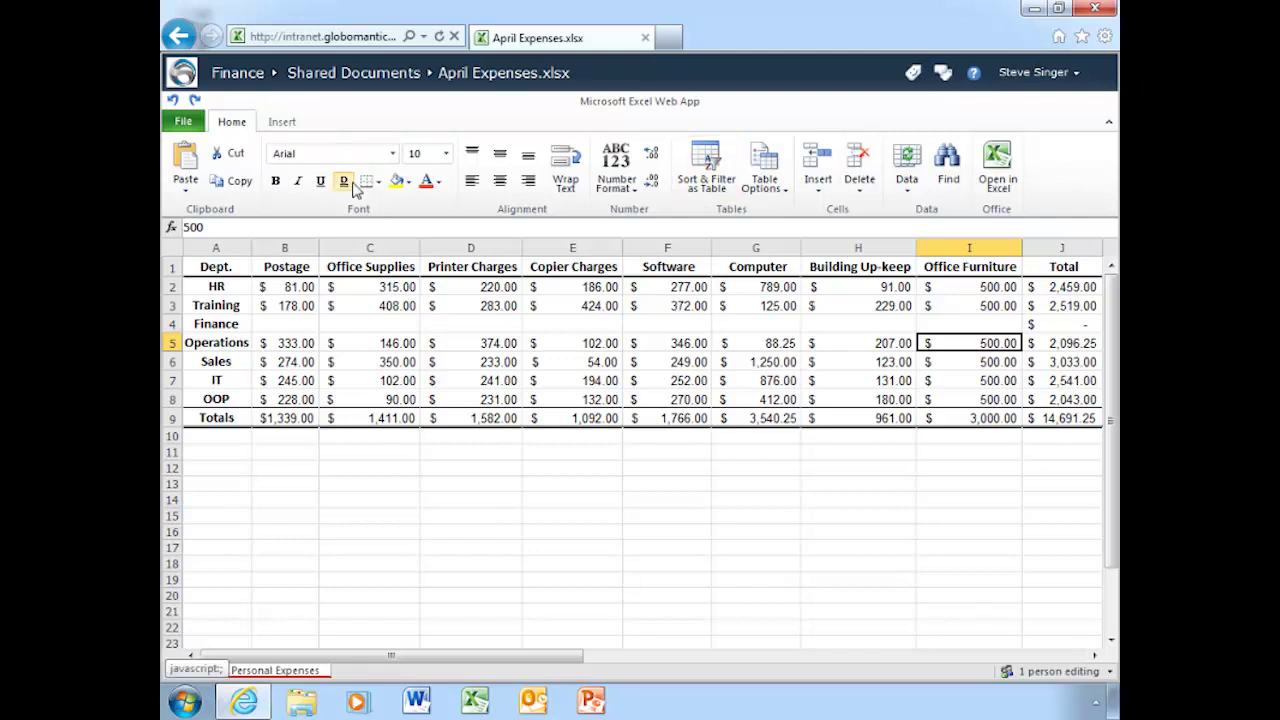
{"action": "left_click", "coordinate": [281, 121]}
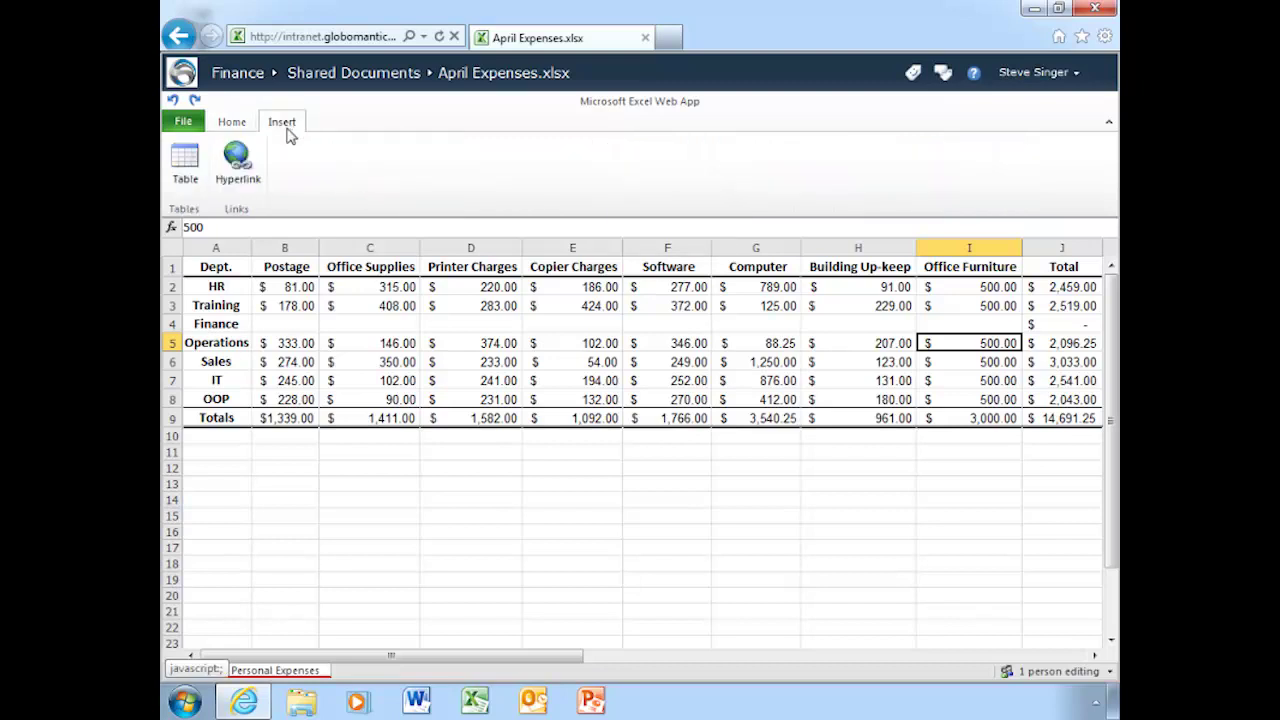
{"action": "left_click", "coordinate": [231, 121]}
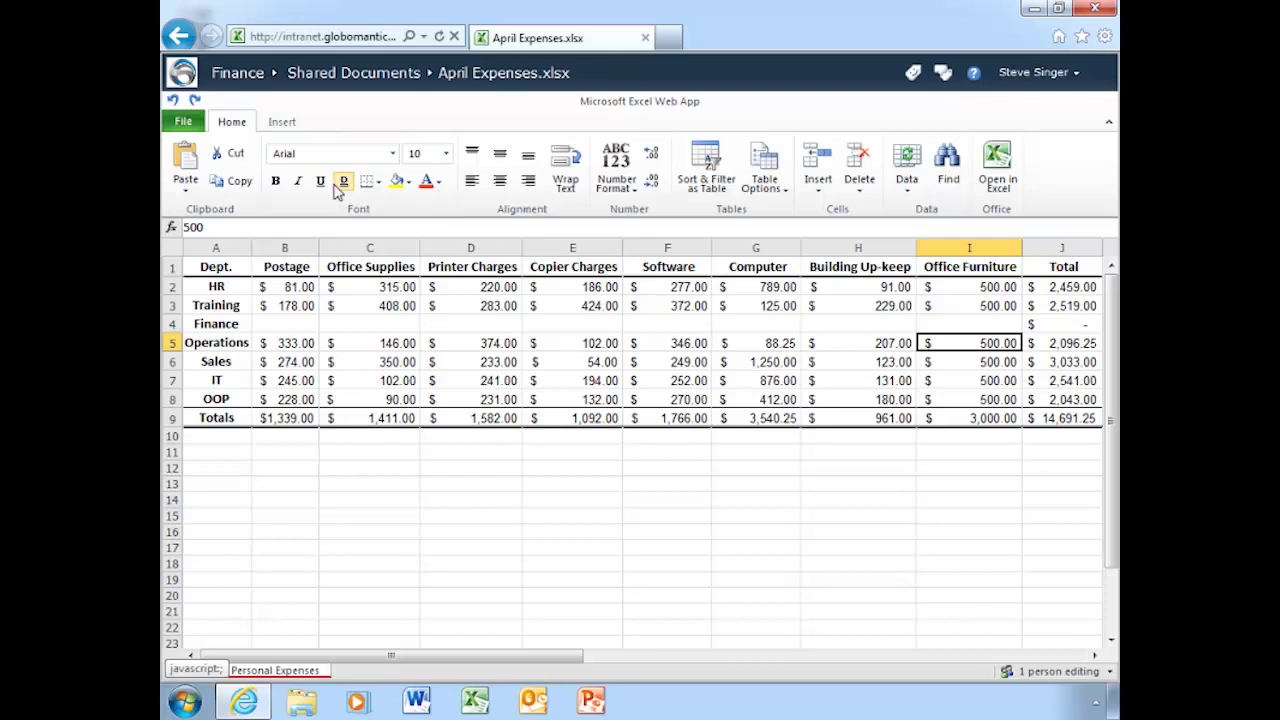
Open the workbook in desktop Excel, signing in with user name and password.
{"action": "left_click", "coordinate": [183, 122]}
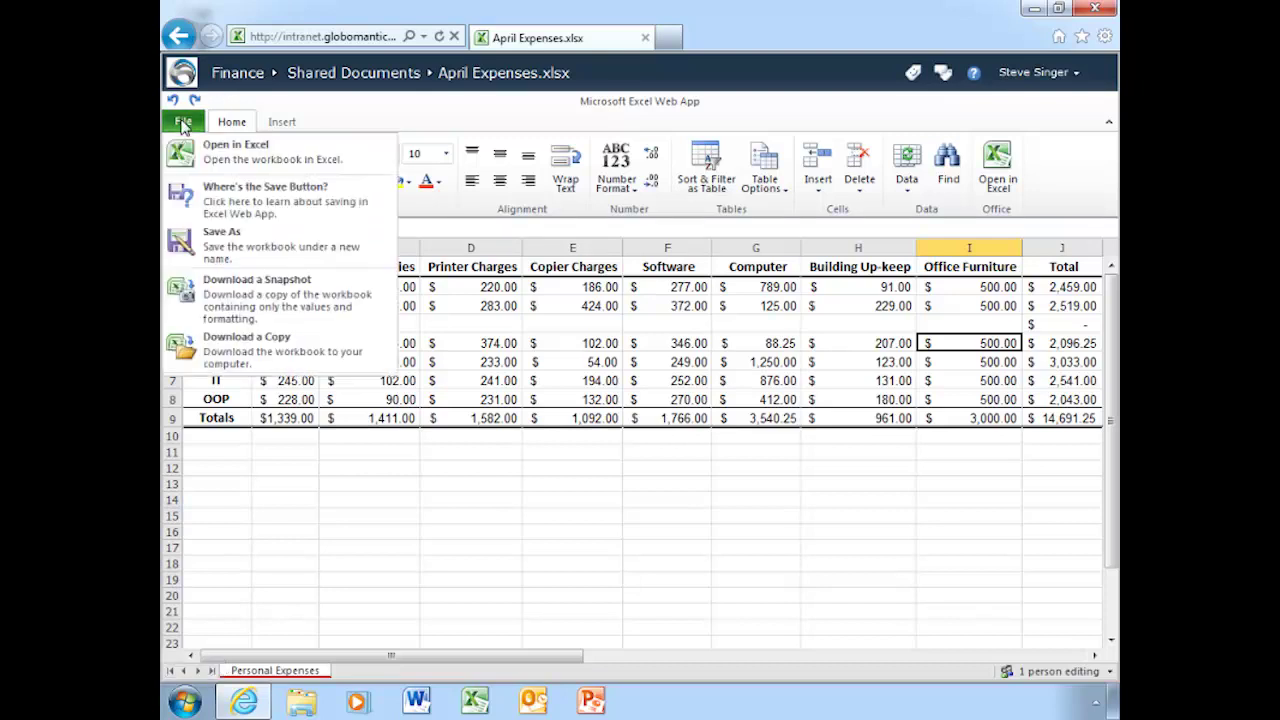
{"action": "left_click", "coordinate": [255, 152]}
{"action": "left_click", "coordinate": [600, 351]}
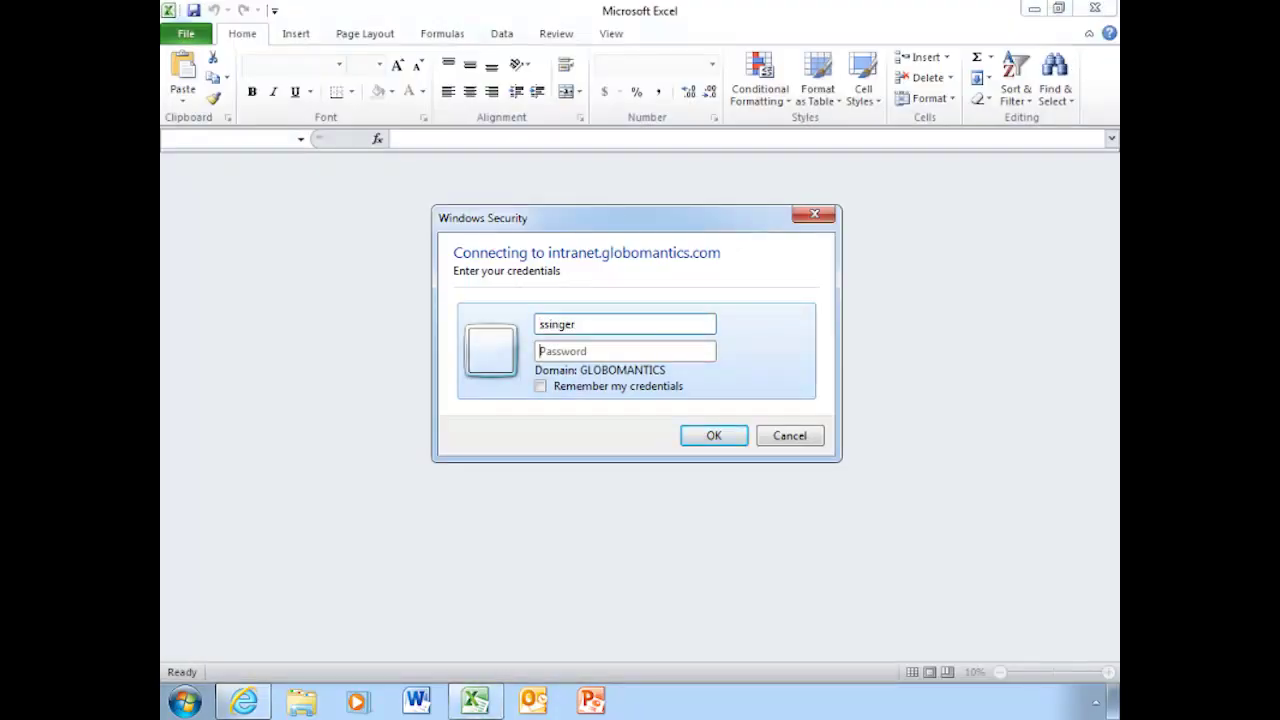
{"action": "type", "text": "p"}
{"action": "key", "text": "Return"}
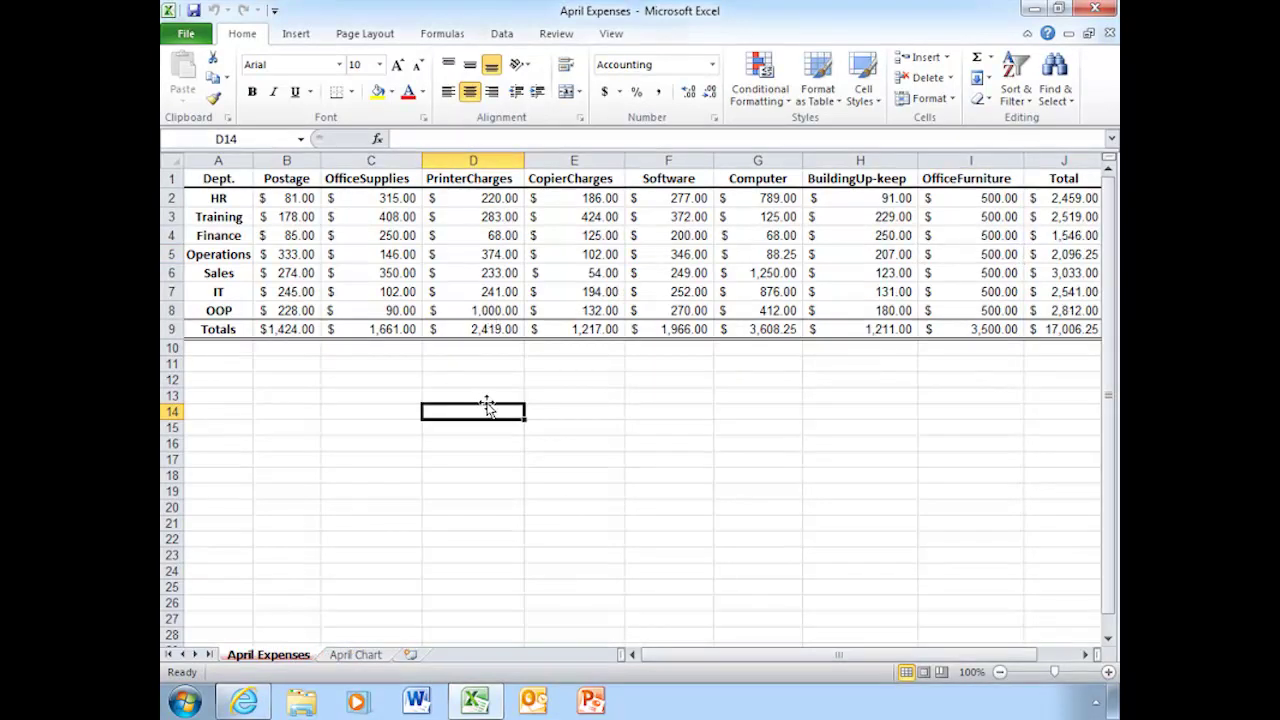
{"action": "left_click", "coordinate": [355, 654]}
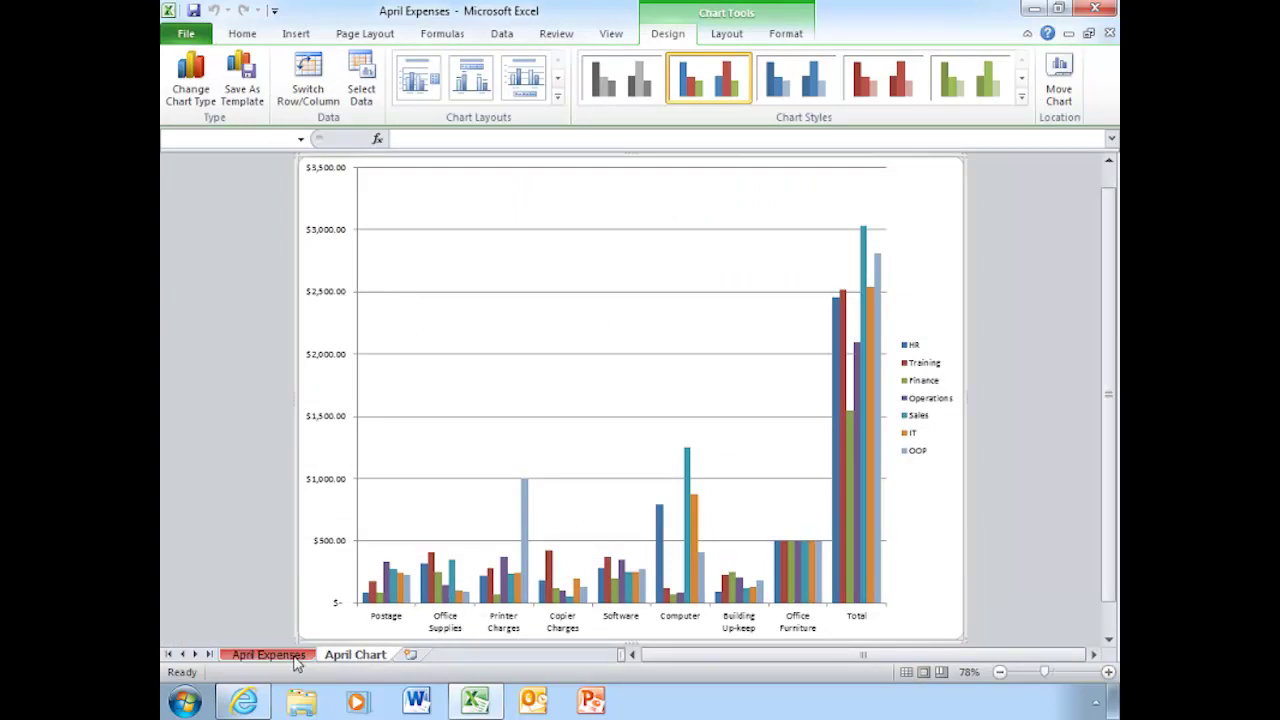
{"action": "left_click", "coordinate": [288, 658]}
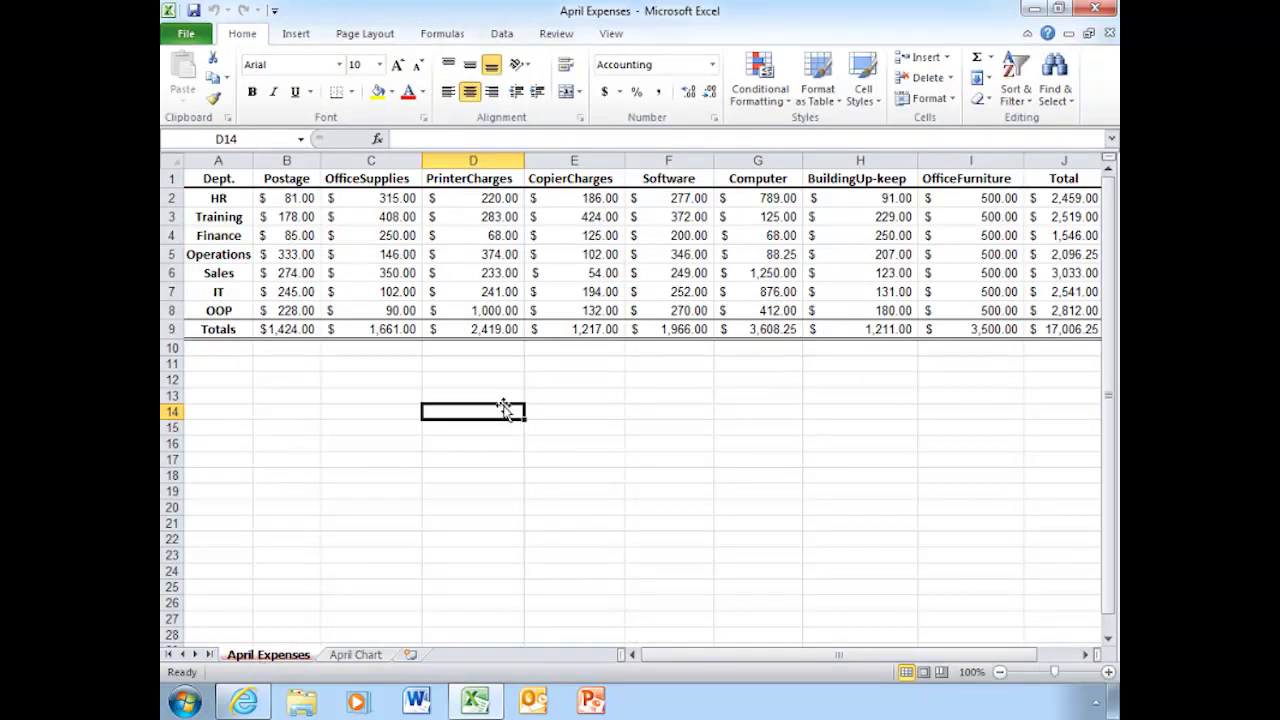
Save the workbook back to SharePoint, close Excel, and refresh the Finance home page.
{"action": "left_click", "coordinate": [194, 11]}
{"action": "left_click", "coordinate": [1095, 9]}
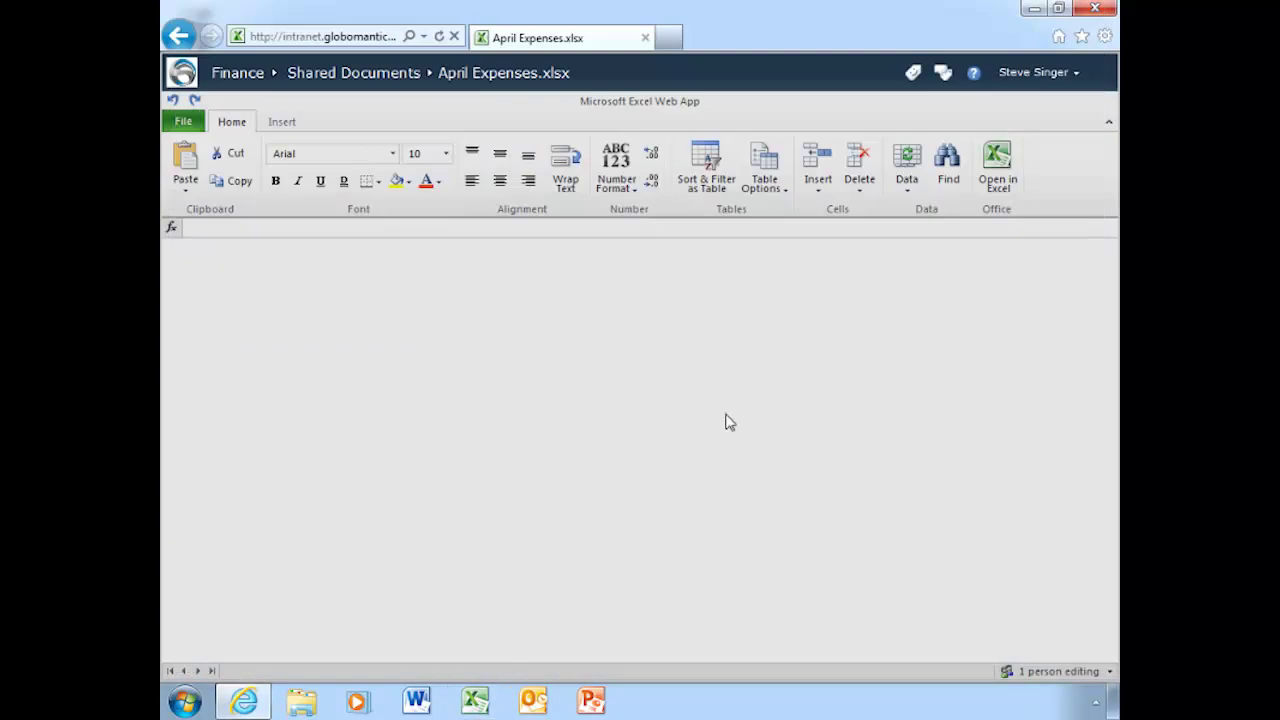
{"action": "left_click", "coordinate": [186, 25]}
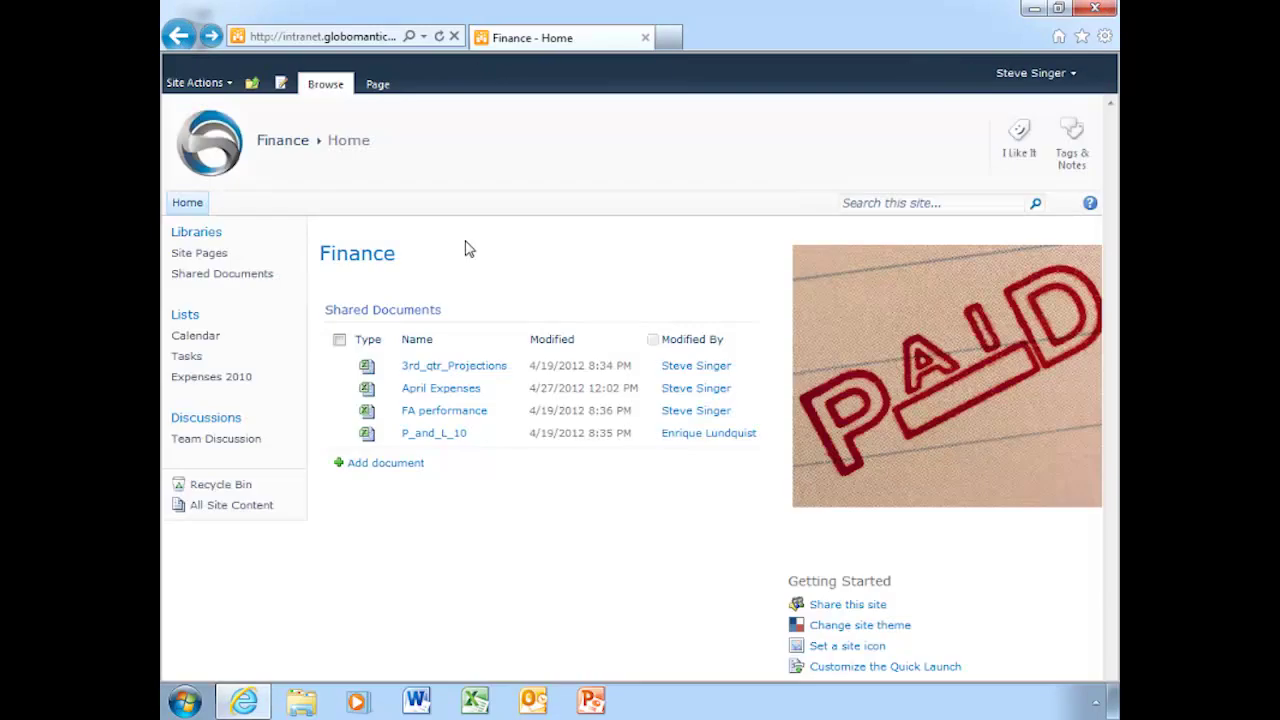
{"action": "left_click", "coordinate": [440, 38]}
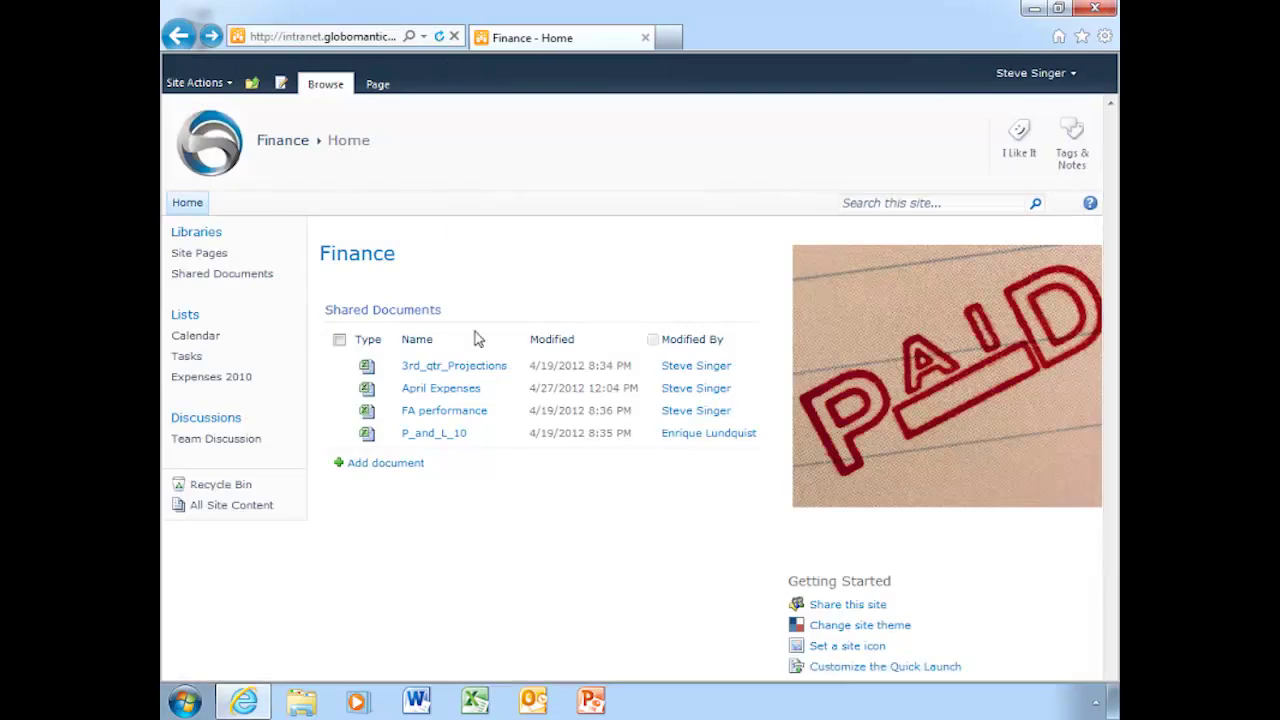
Reopen April Expenses in the browser and check the April Chart and April Expenses sheets.
{"action": "left_click", "coordinate": [433, 392]}
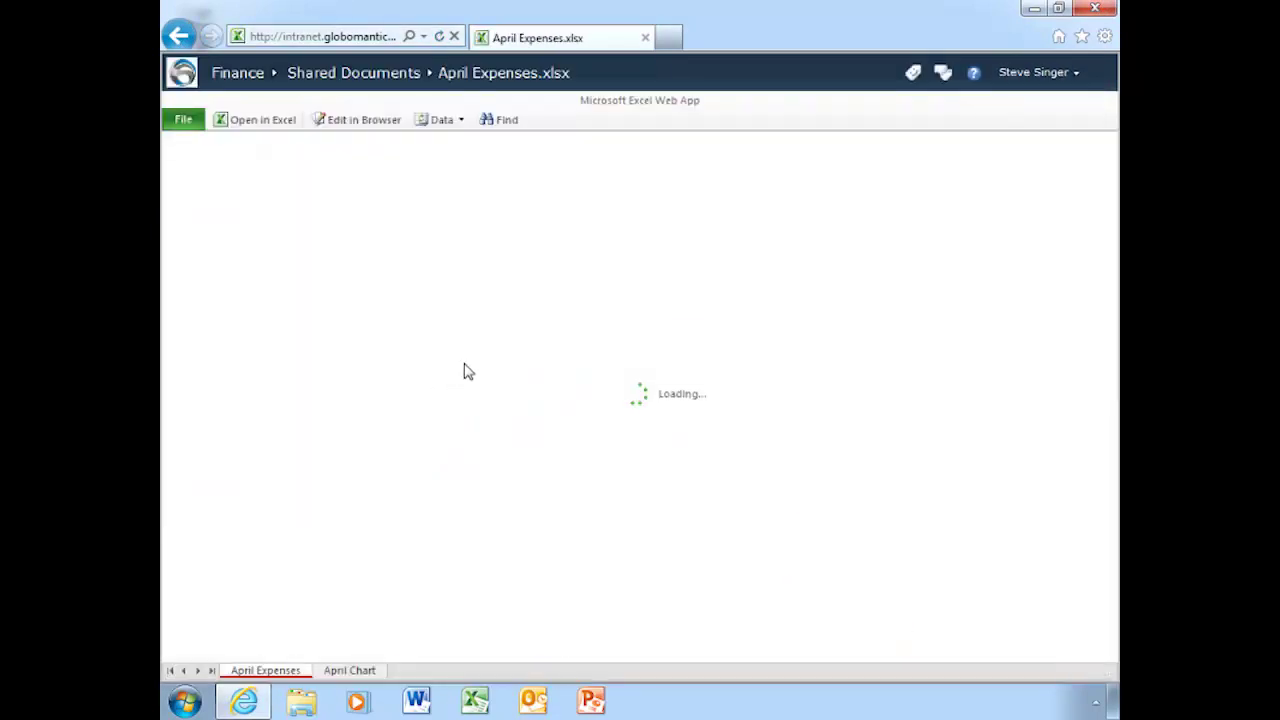
{"action": "left_click", "coordinate": [352, 671]}
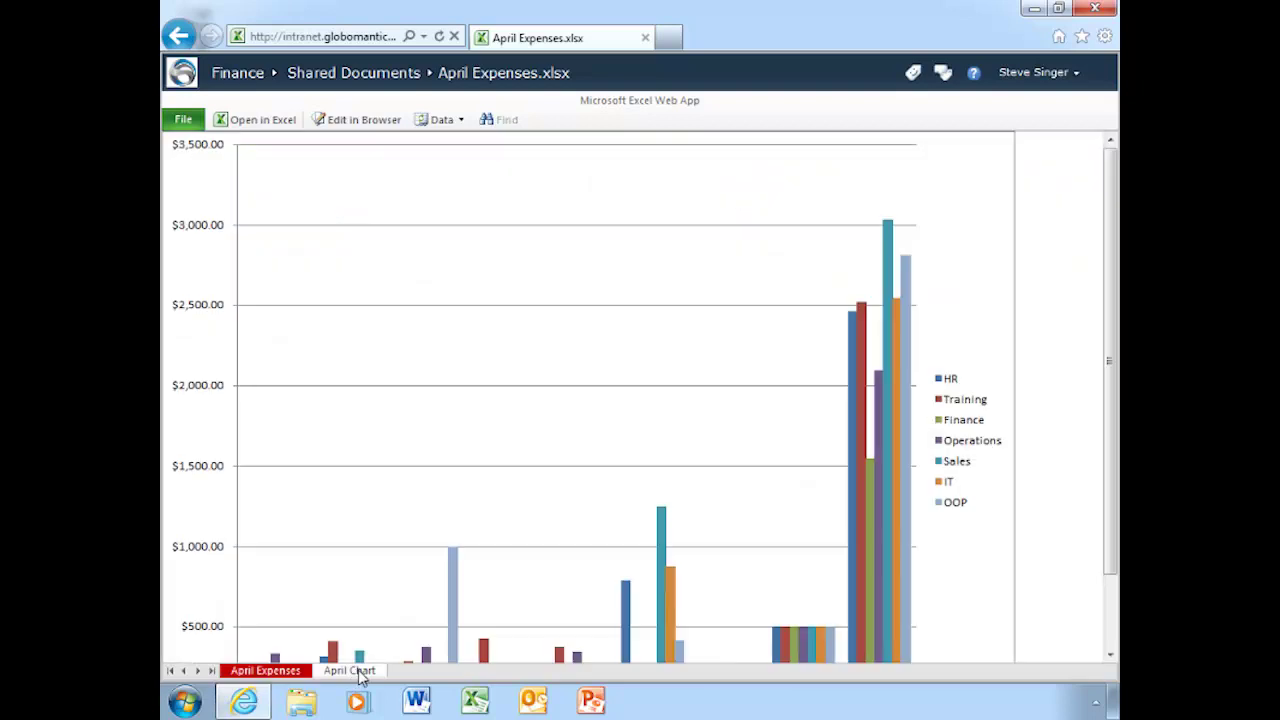
{"action": "left_click_drag", "start_coordinate": [1110, 387], "coordinate": [1068, 566]}
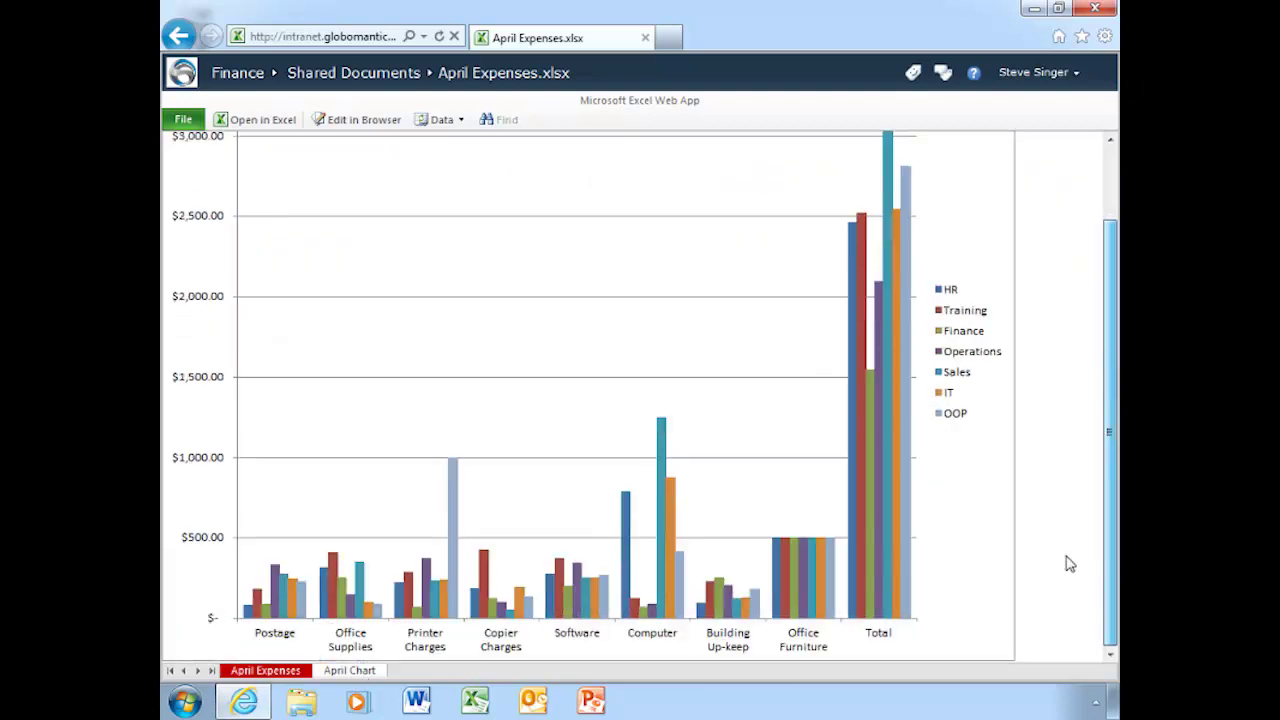
{"action": "left_click", "coordinate": [265, 671]}
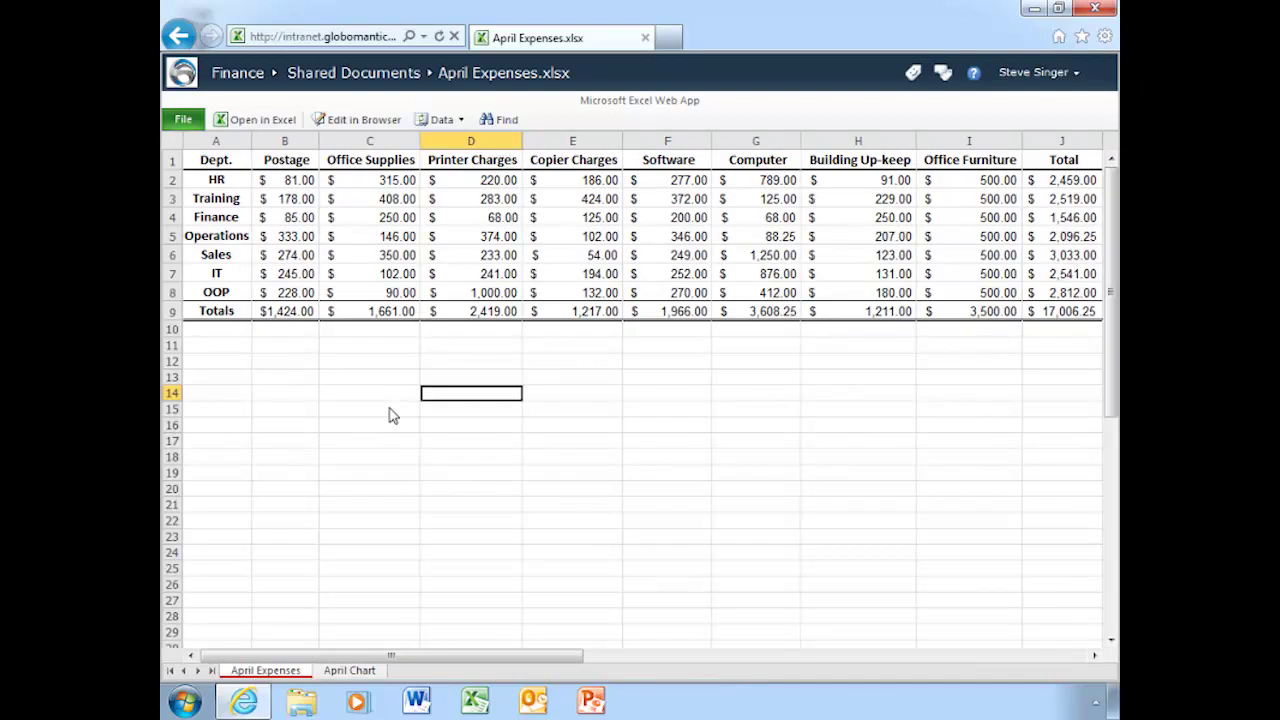
Open the local April Expenses copy from the Documents library in Windows Explorer.
{"action": "left_click", "coordinate": [302, 703]}
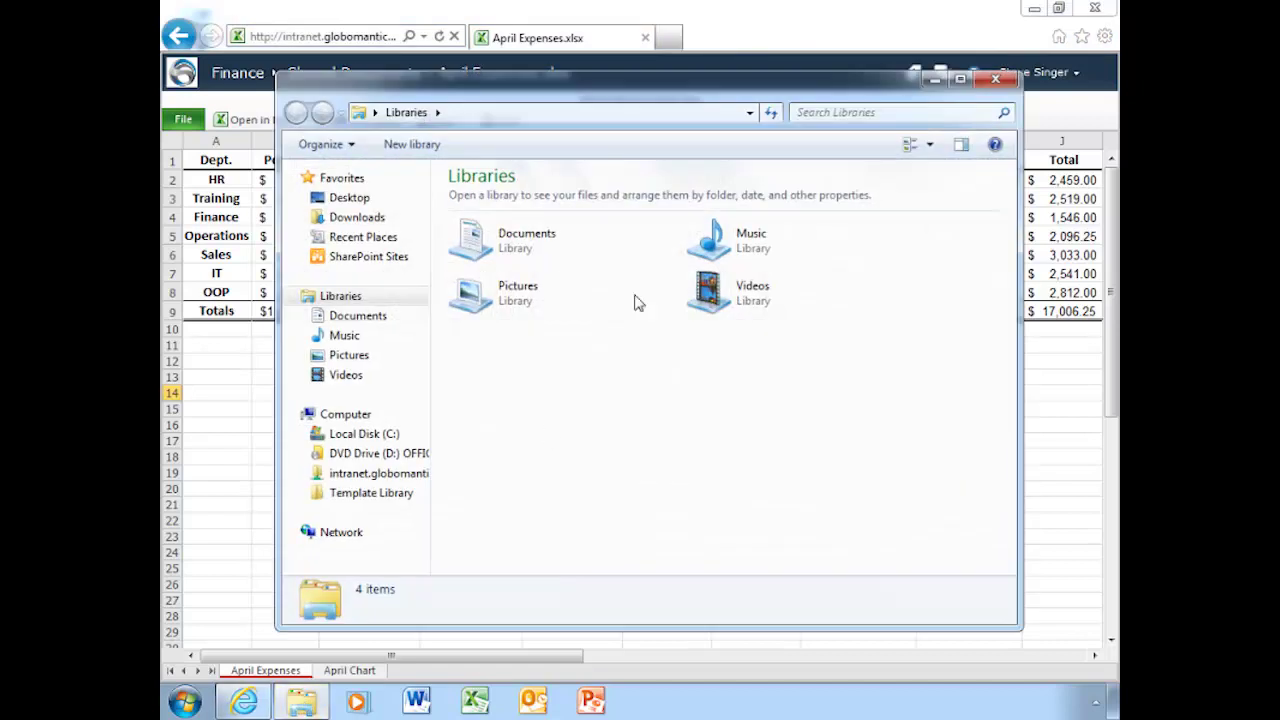
{"action": "double_click", "coordinate": [527, 248]}
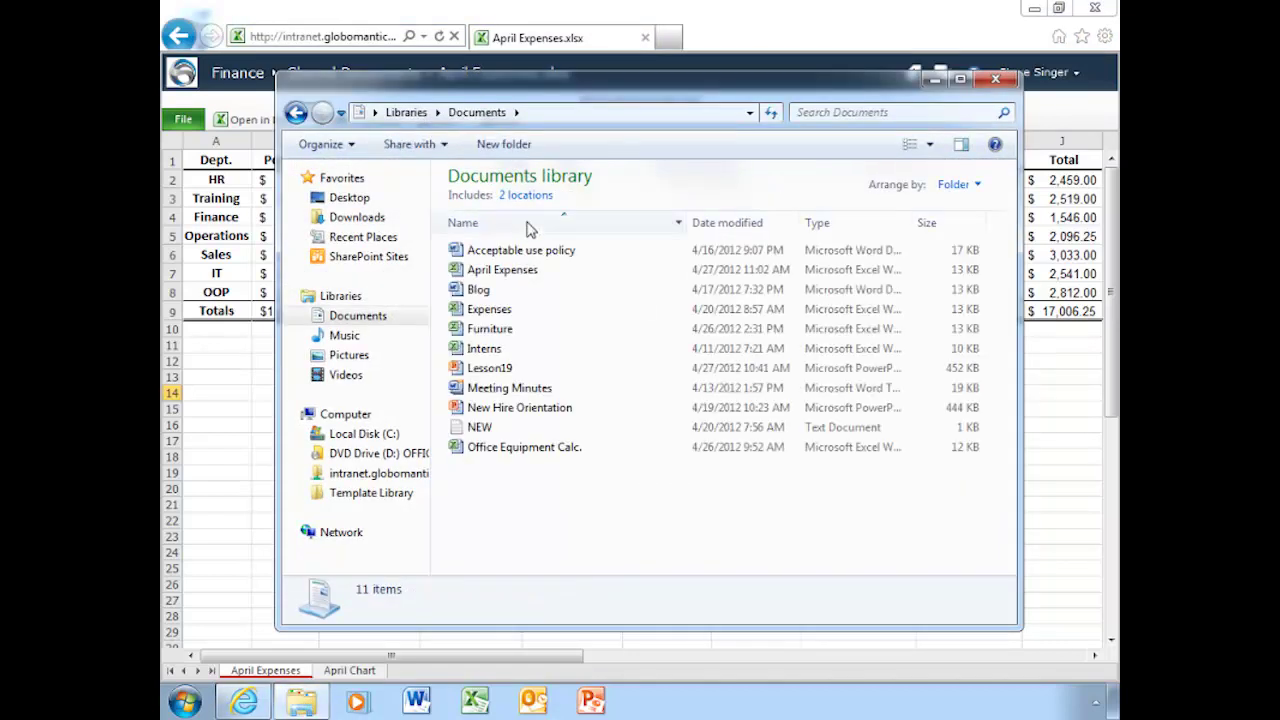
{"action": "left_click", "coordinate": [512, 276]}
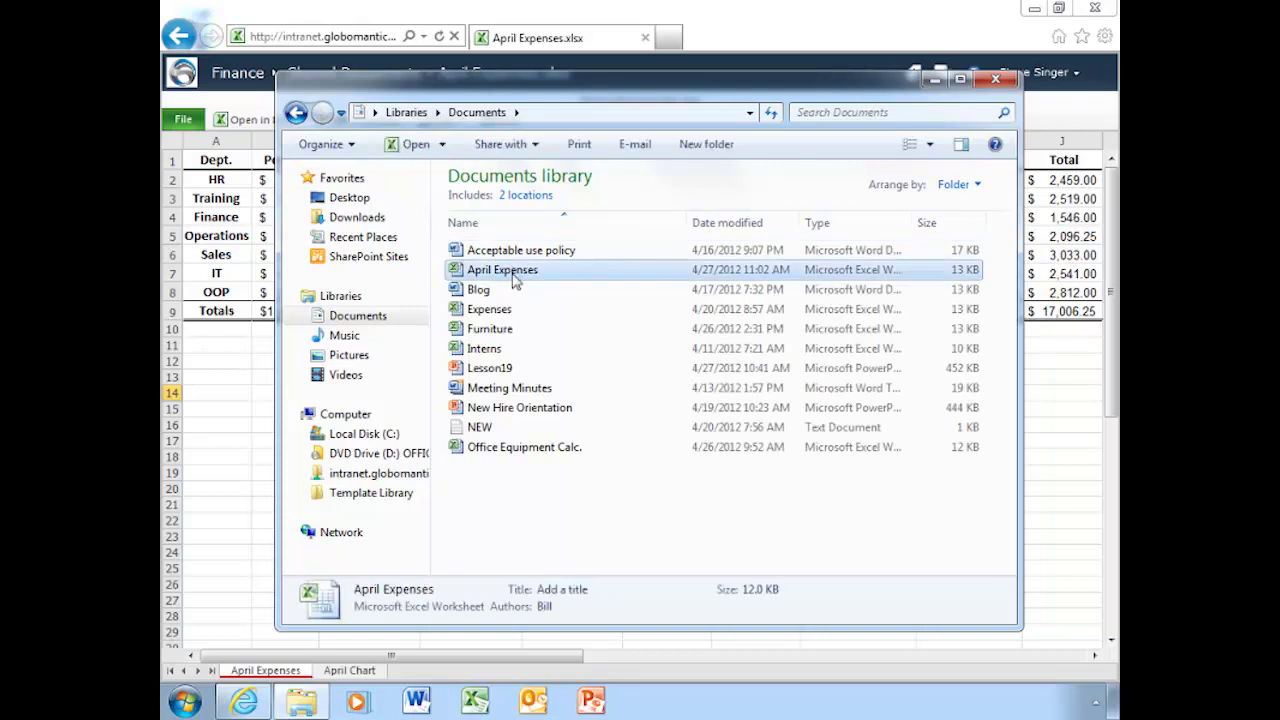
{"action": "double_click", "coordinate": [512, 278]}
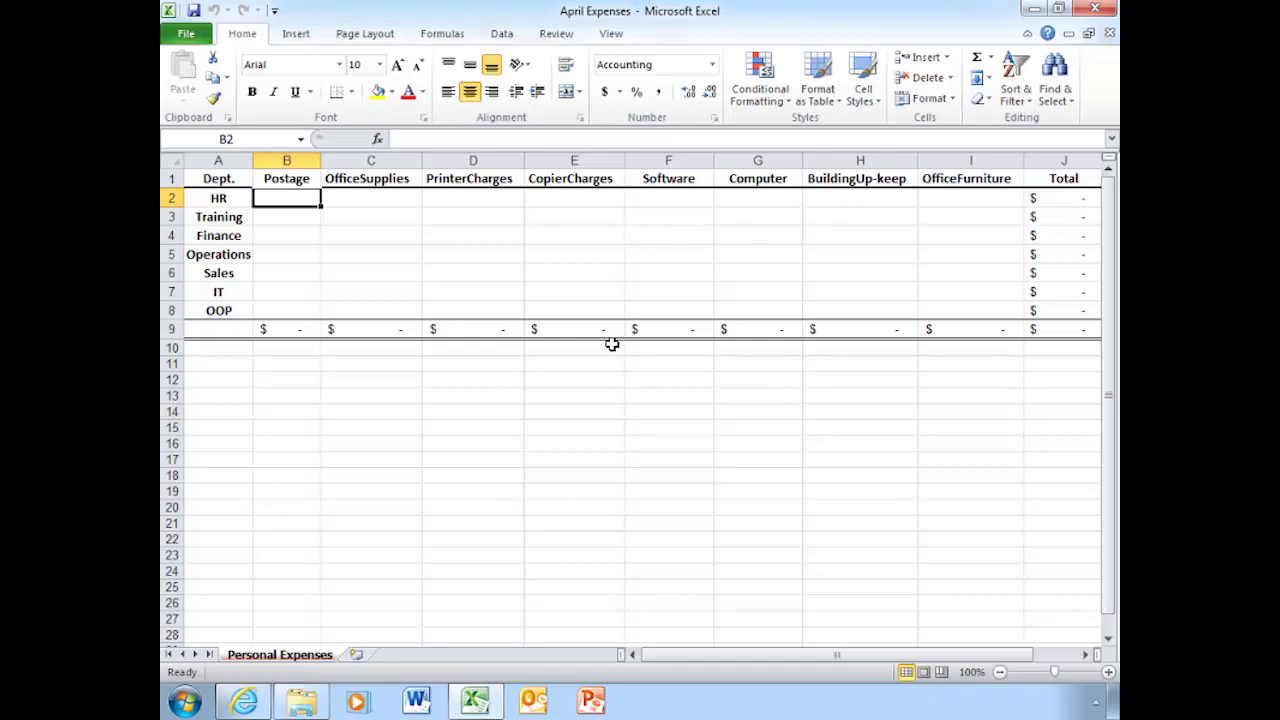
Refresh all data connections in the April Expenses workbook from the Data tab.
{"action": "left_click", "coordinate": [498, 36]}
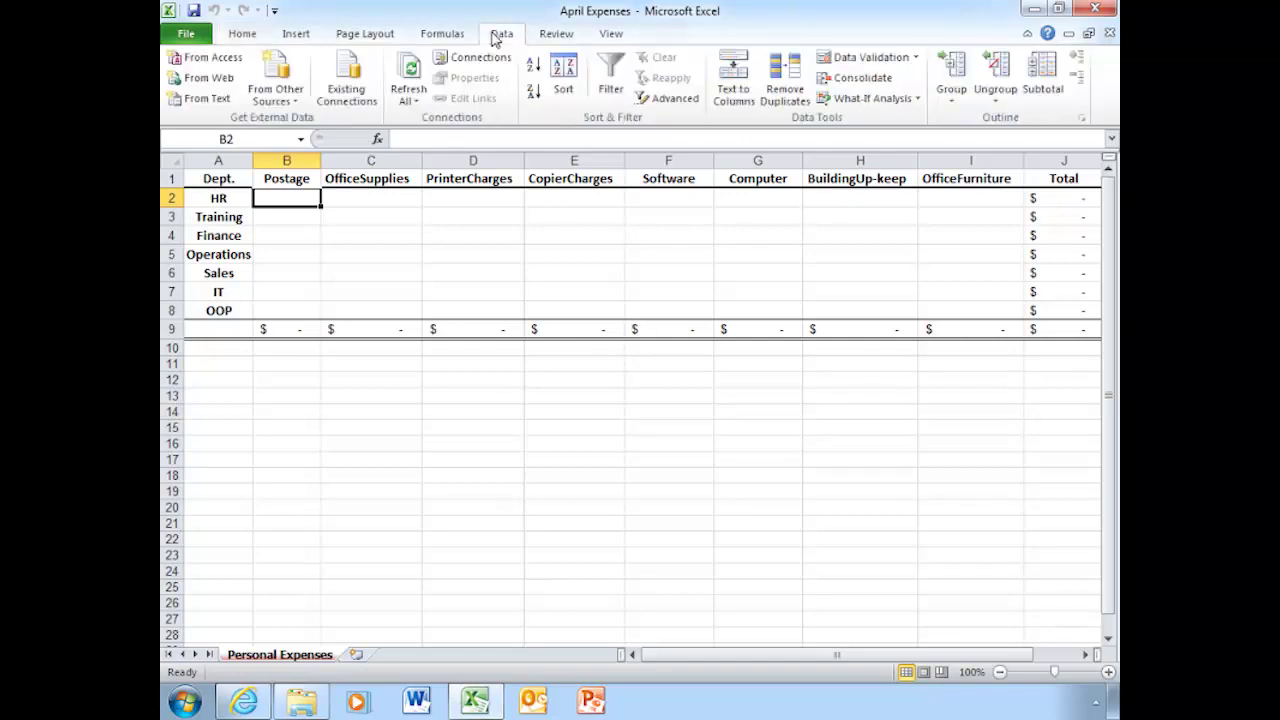
{"action": "left_click", "coordinate": [412, 80]}
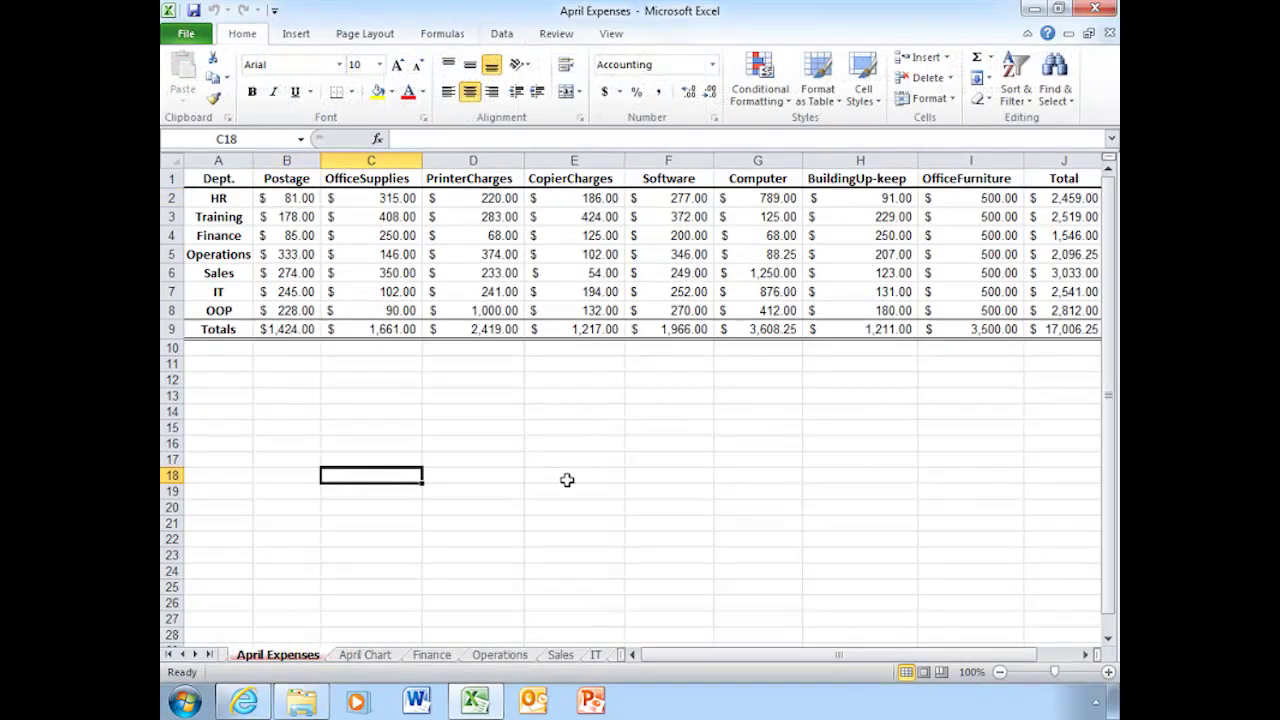
{"action": "left_click", "coordinate": [370, 655]}
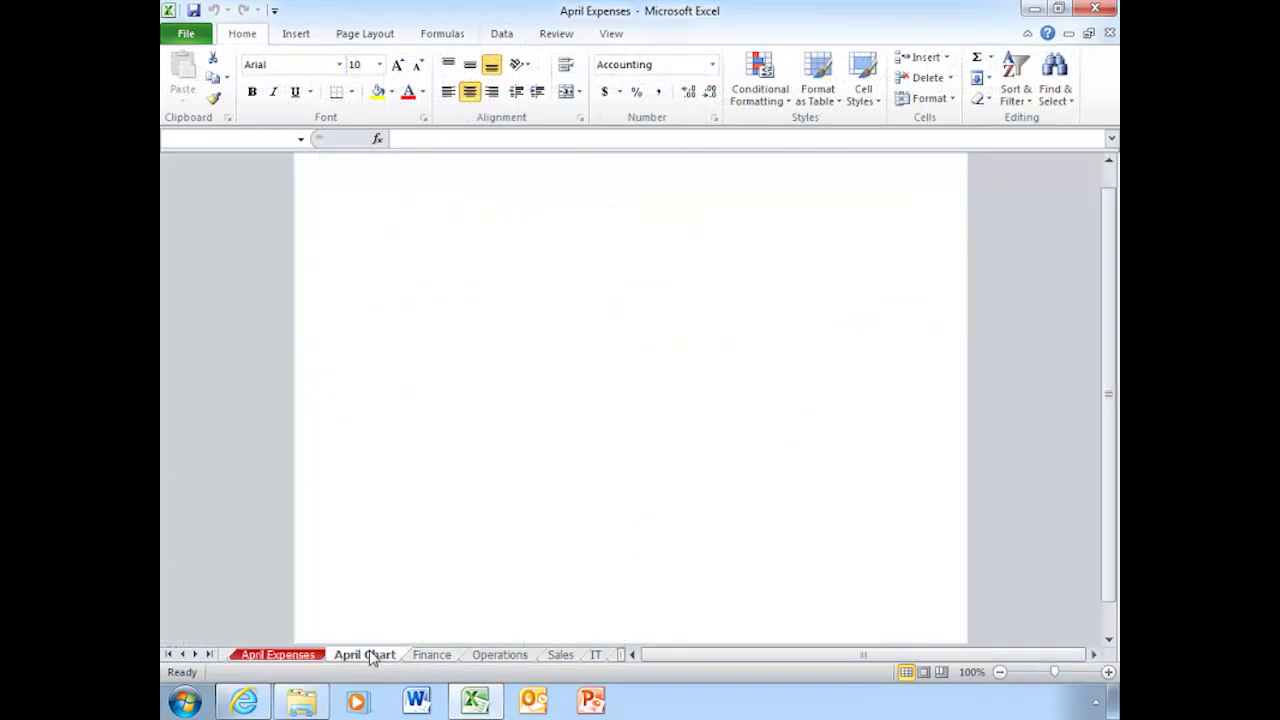
{"action": "left_click", "coordinate": [447, 656]}
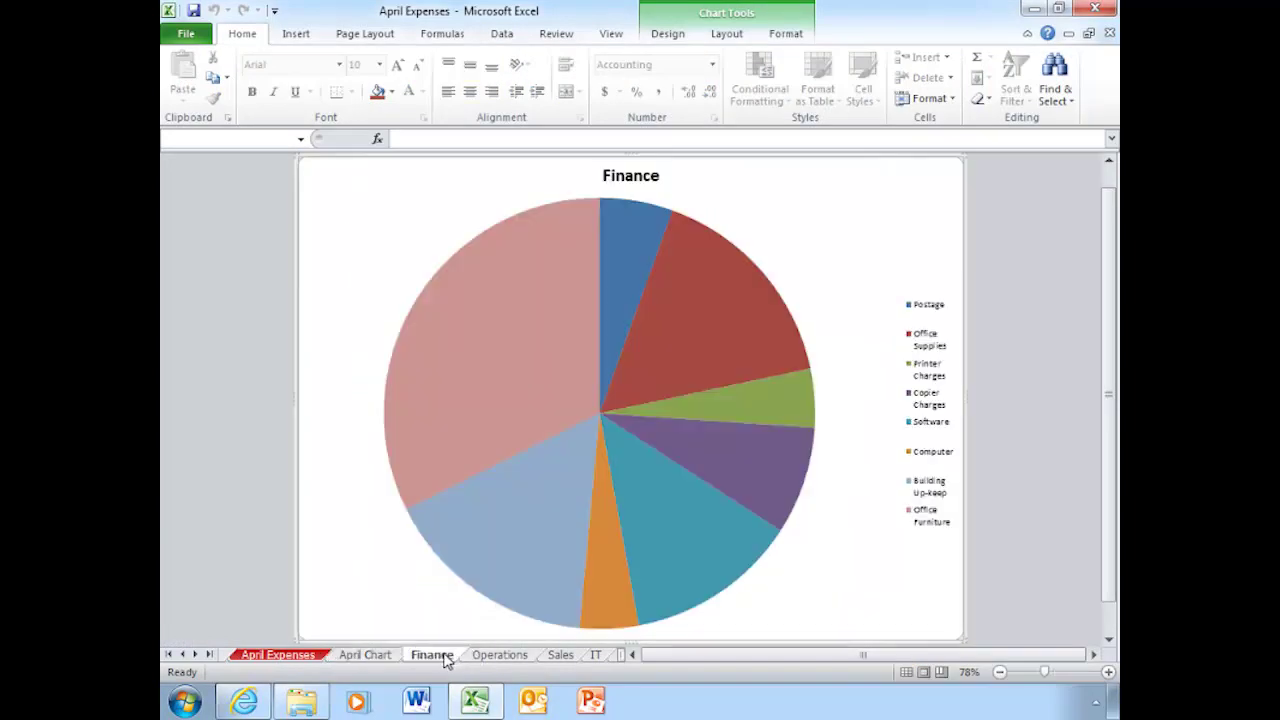
{"action": "left_click", "coordinate": [501, 655]}
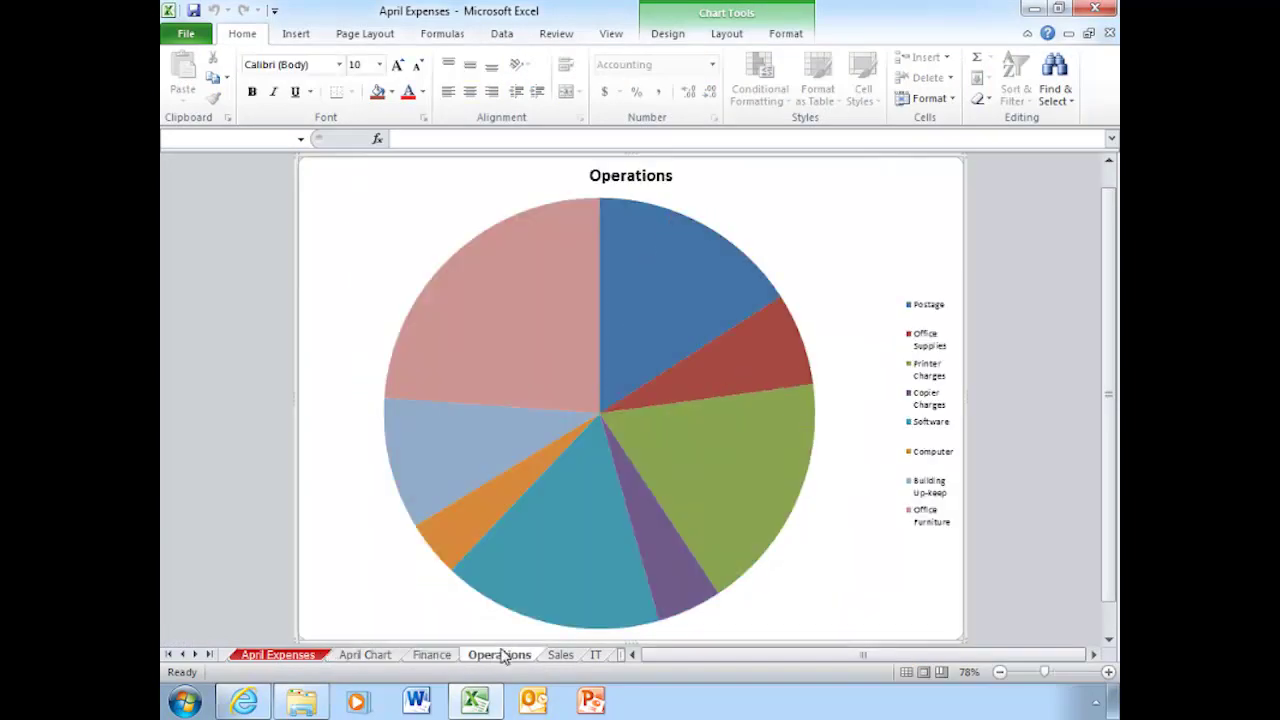
{"action": "left_click", "coordinate": [556, 657]}
{"action": "left_click", "coordinate": [595, 657]}
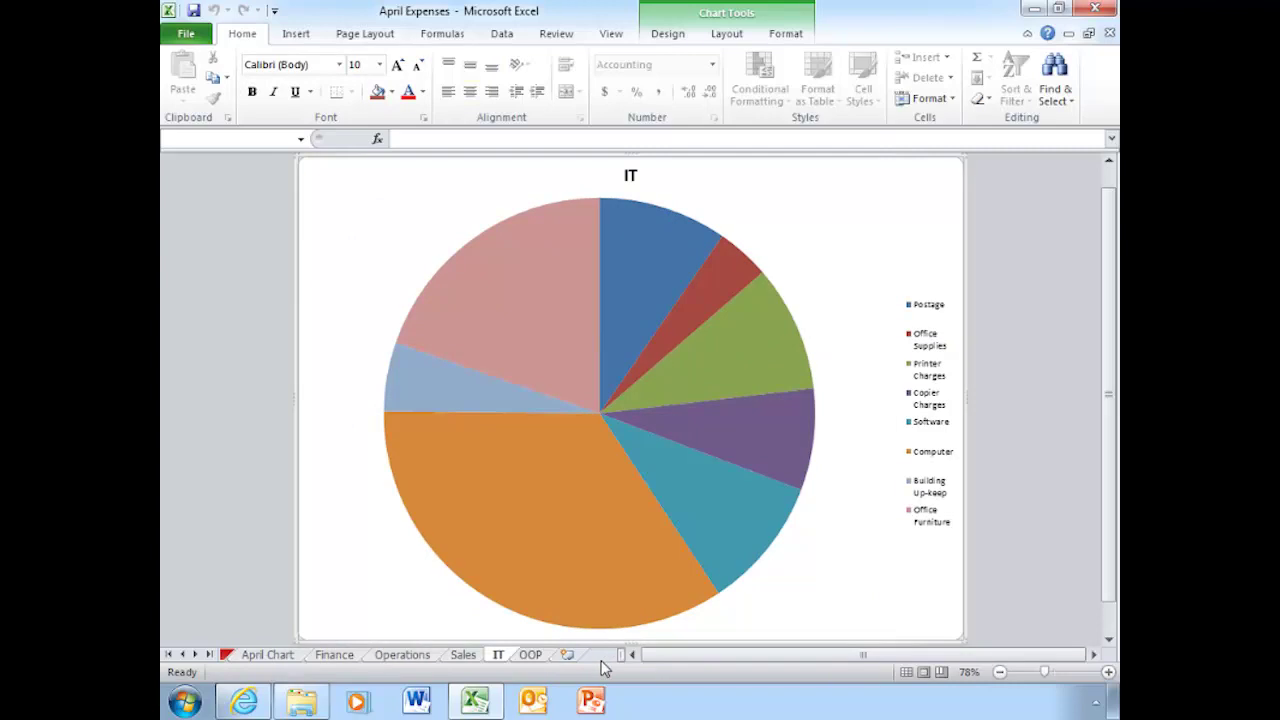
{"action": "left_click", "coordinate": [532, 657]}
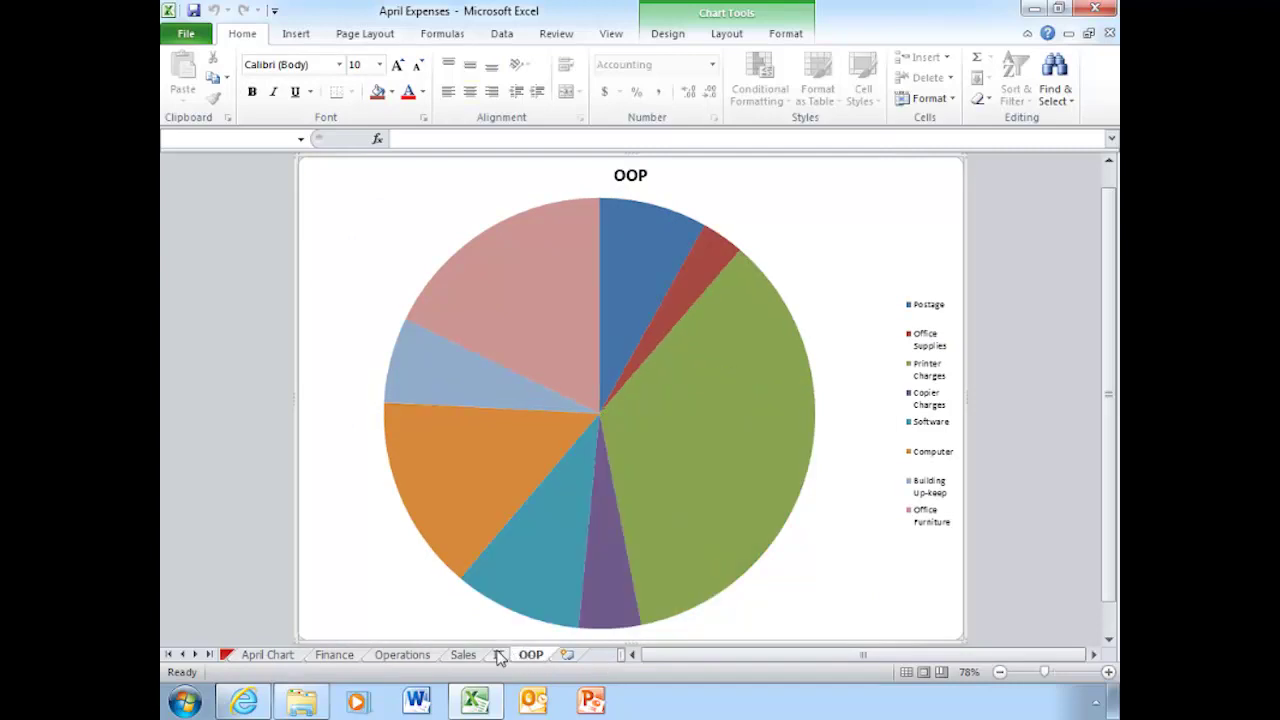
{"action": "left_click", "coordinate": [497, 657]}
{"action": "left_click", "coordinate": [466, 657]}
{"action": "left_click", "coordinate": [420, 659]}
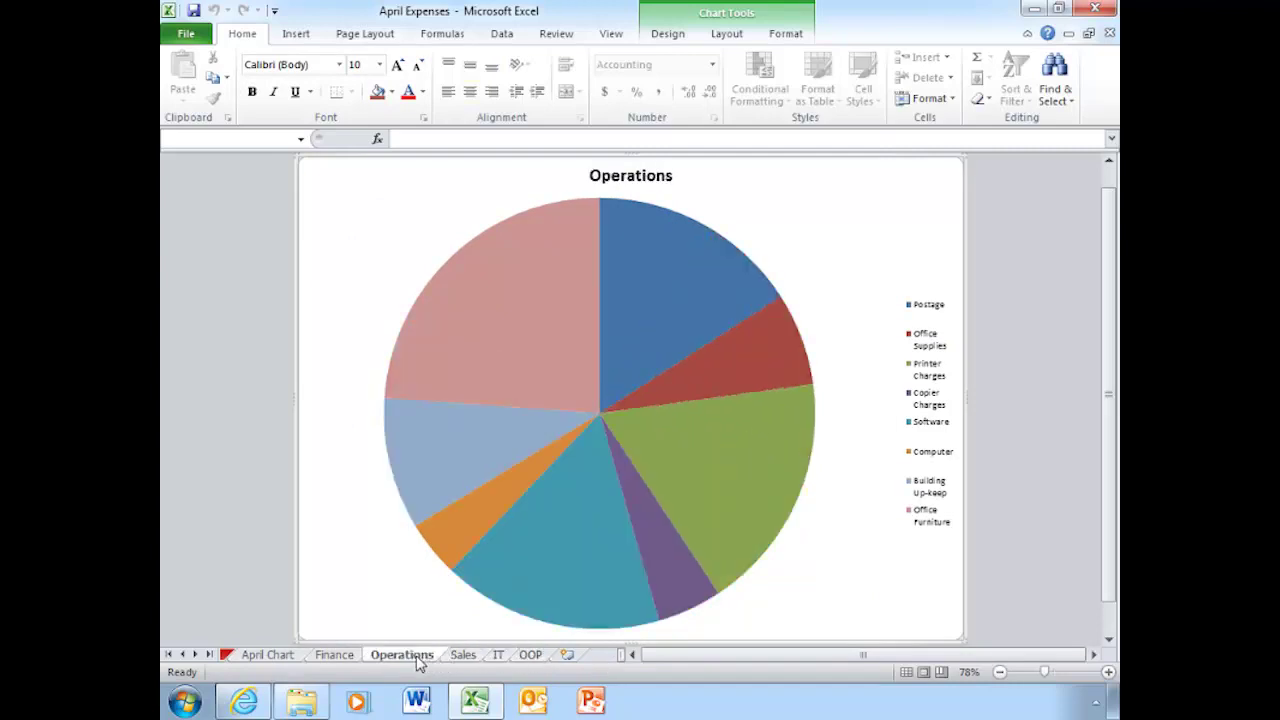
{"action": "left_click", "coordinate": [340, 659]}
{"action": "left_click", "coordinate": [268, 656]}
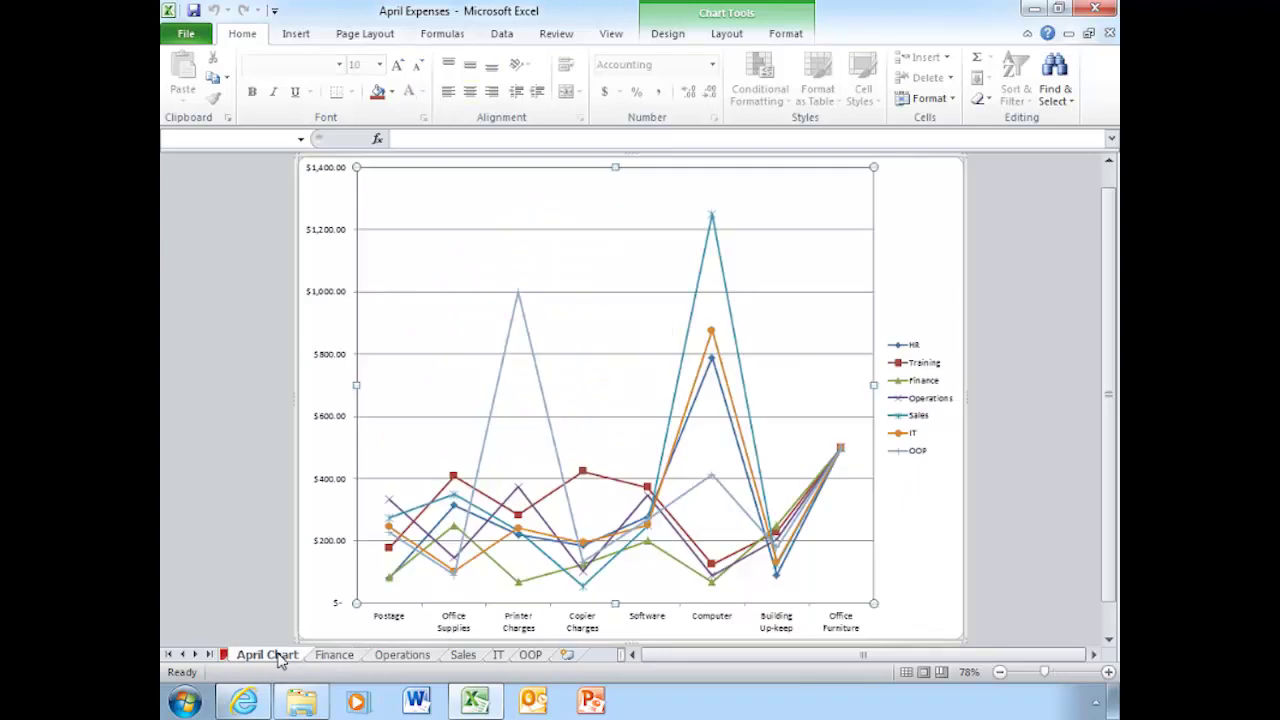
{"action": "left_click", "coordinate": [228, 656]}
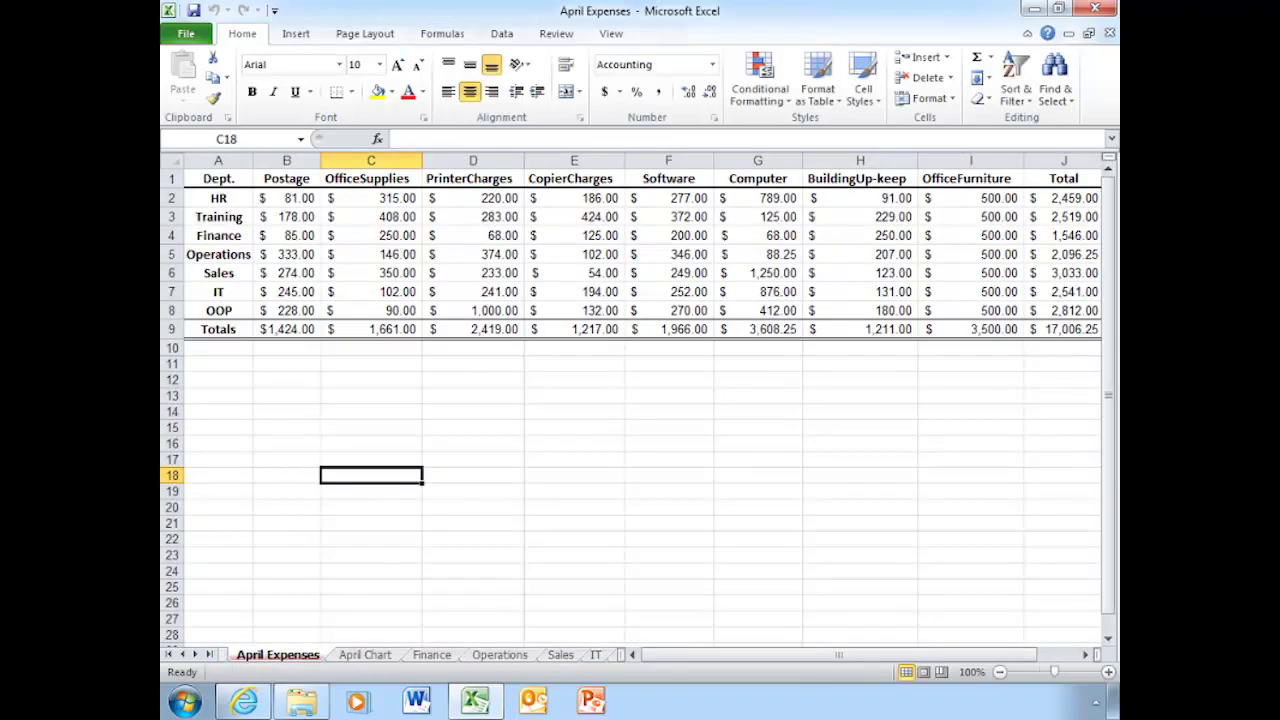
Start a Save As to the SharePoint Finance - Shared Documents library via Save & Send.
{"action": "left_click", "coordinate": [185, 36]}
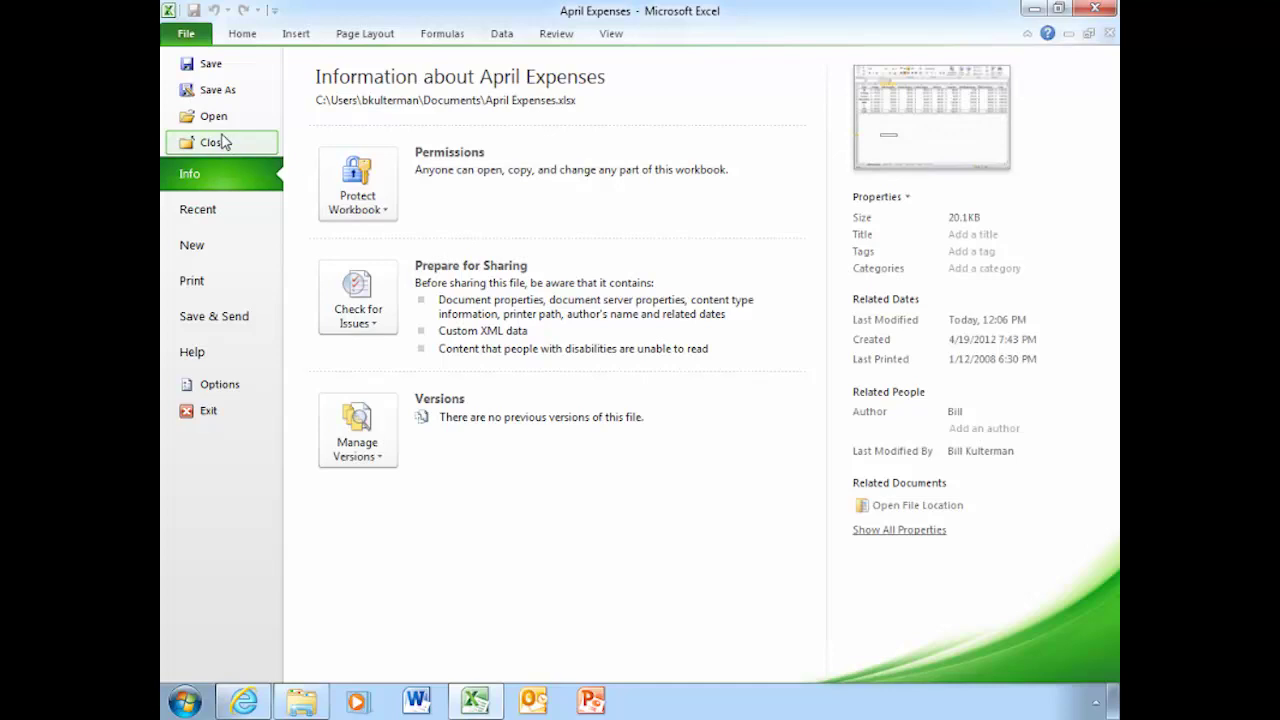
{"action": "left_click", "coordinate": [227, 318]}
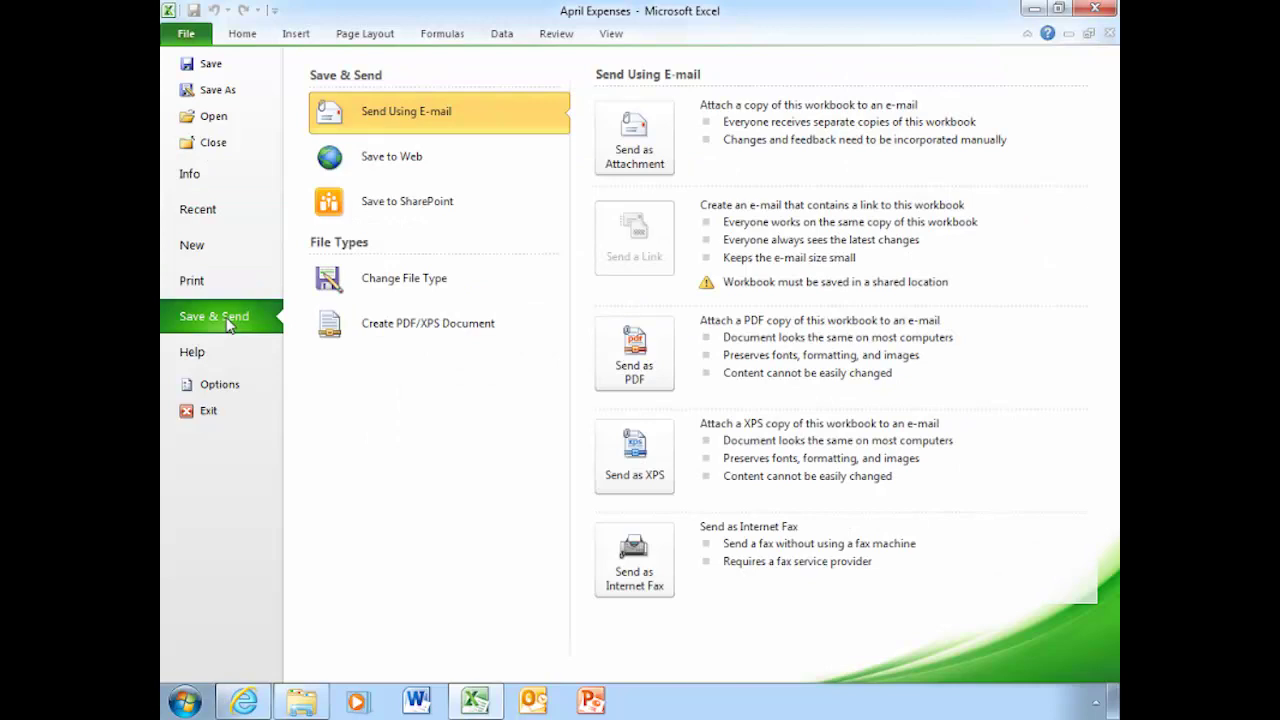
{"action": "left_click", "coordinate": [437, 205]}
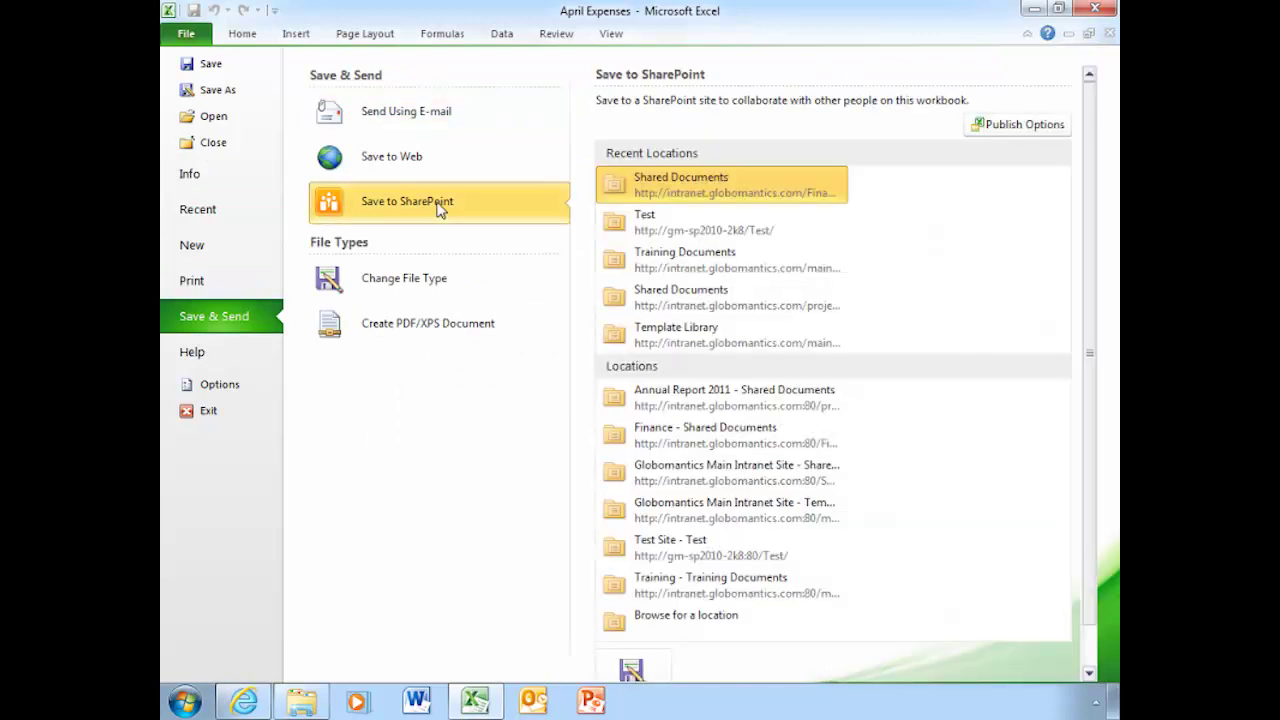
{"action": "left_click", "coordinate": [737, 441]}
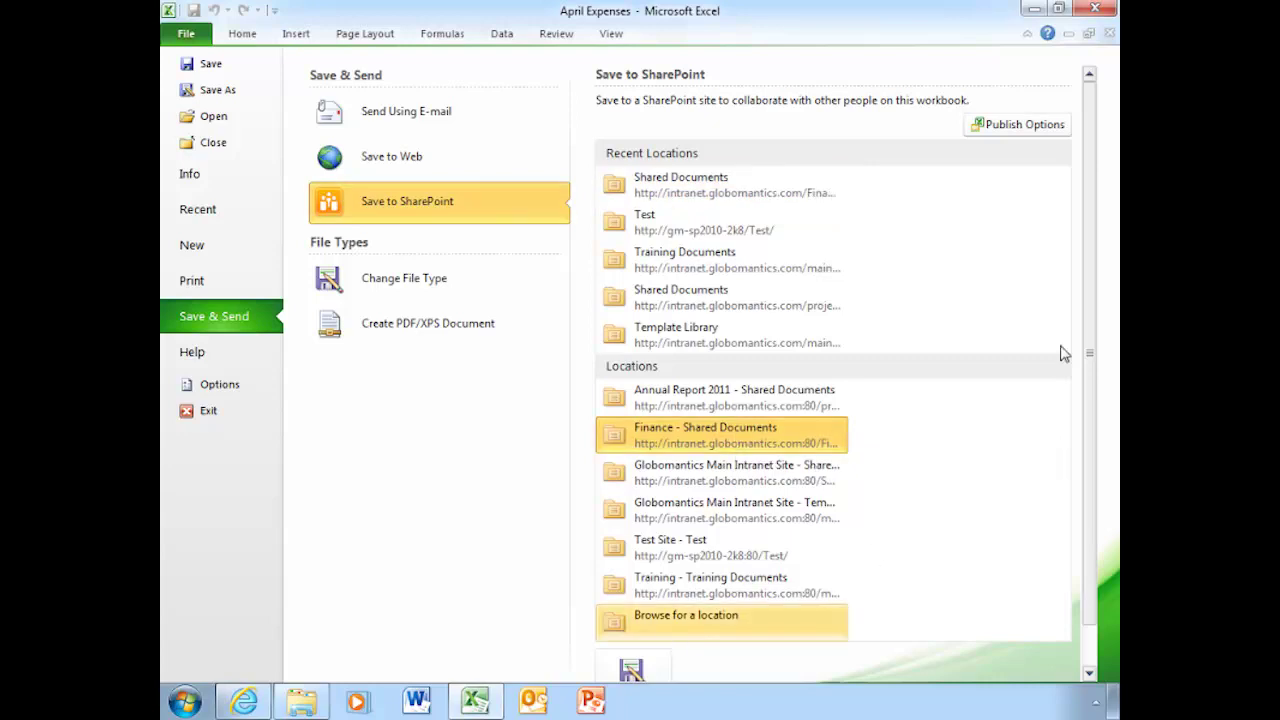
{"action": "scroll", "coordinate": [977, 471], "scroll_direction": "down", "scroll_amount": 1}
{"action": "left_click", "coordinate": [633, 638]}
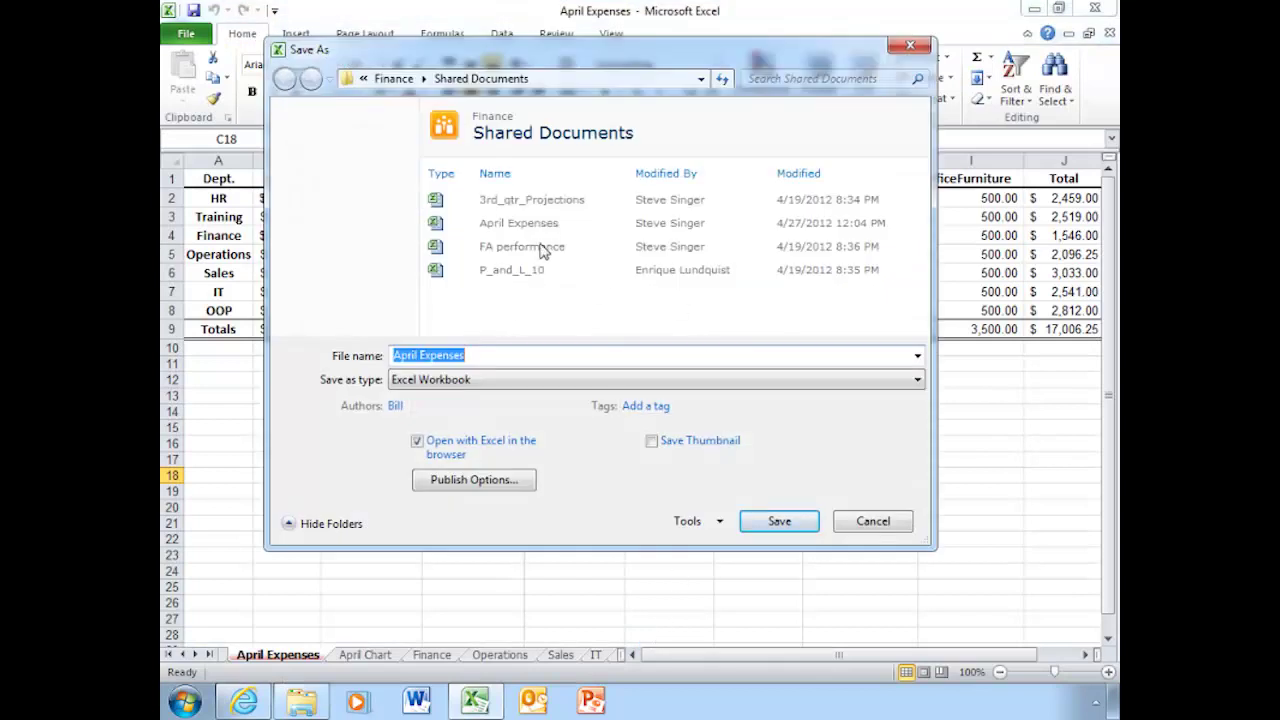
Overwrite April Expenses.xlsx, publishing the entire workbook, and confirm the replacement.
{"action": "left_click", "coordinate": [510, 230]}
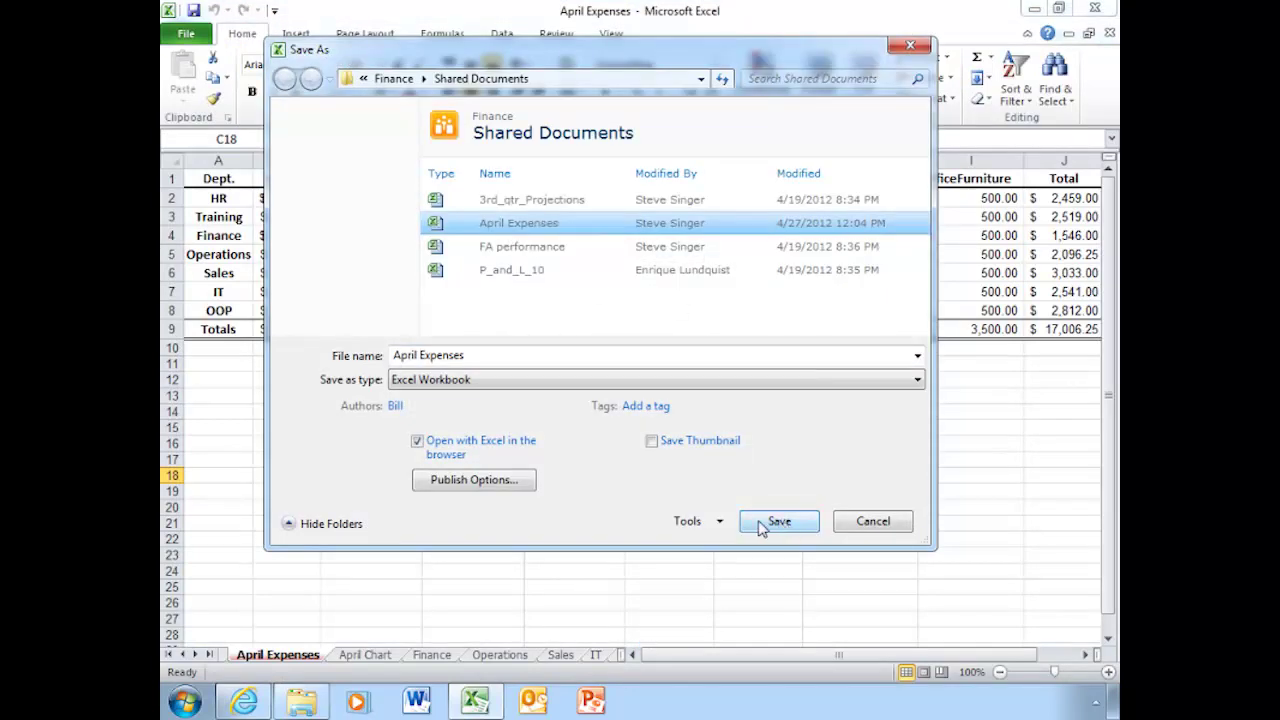
{"action": "left_click", "coordinate": [500, 488]}
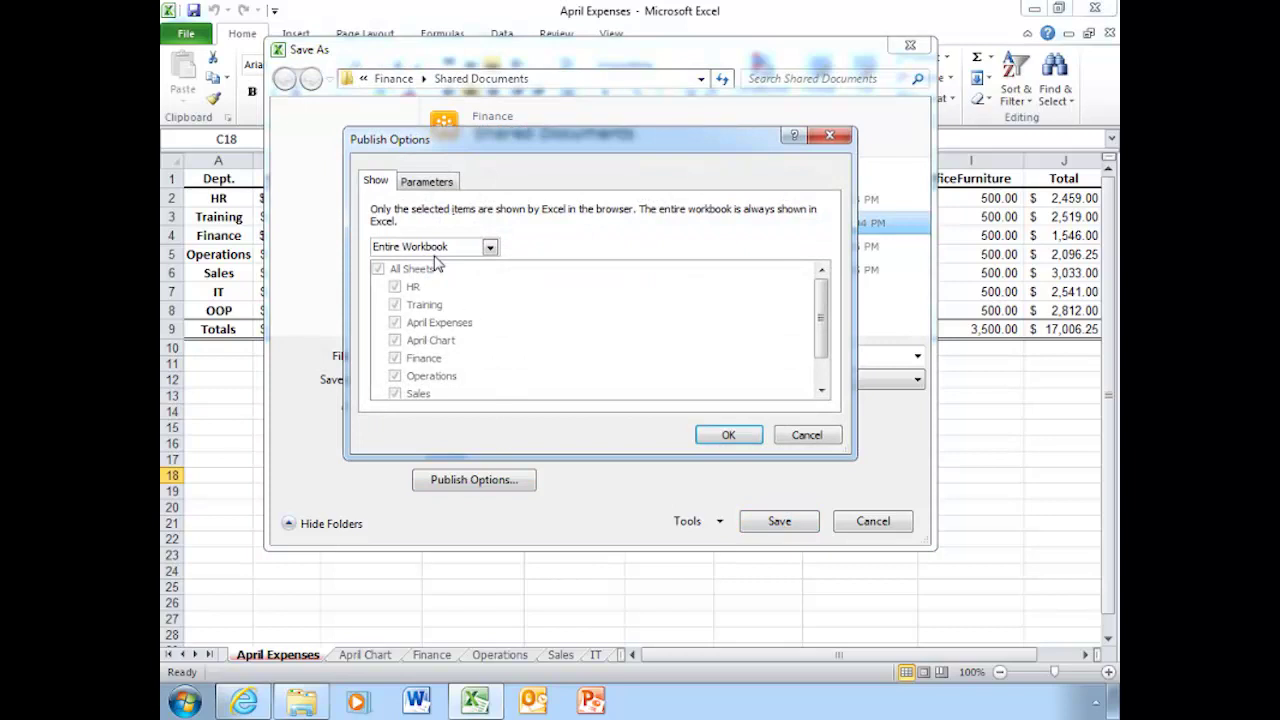
{"action": "left_click", "coordinate": [729, 436]}
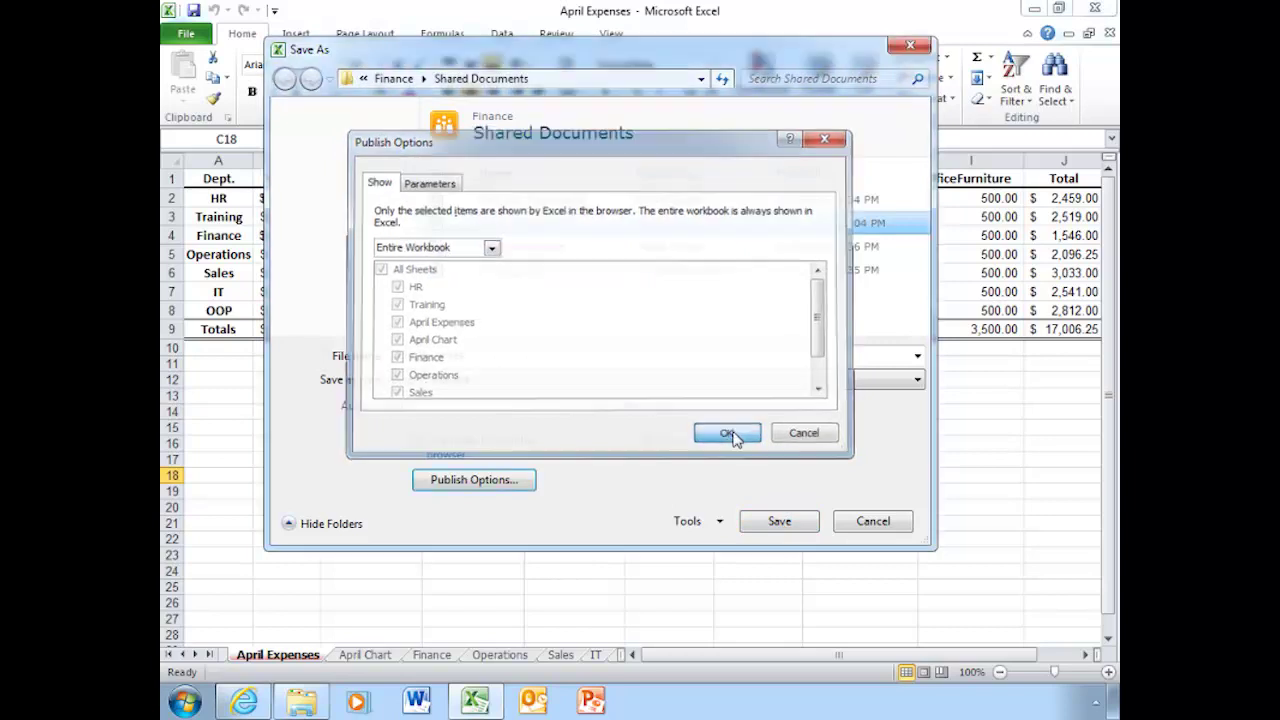
{"action": "left_click", "coordinate": [780, 522]}
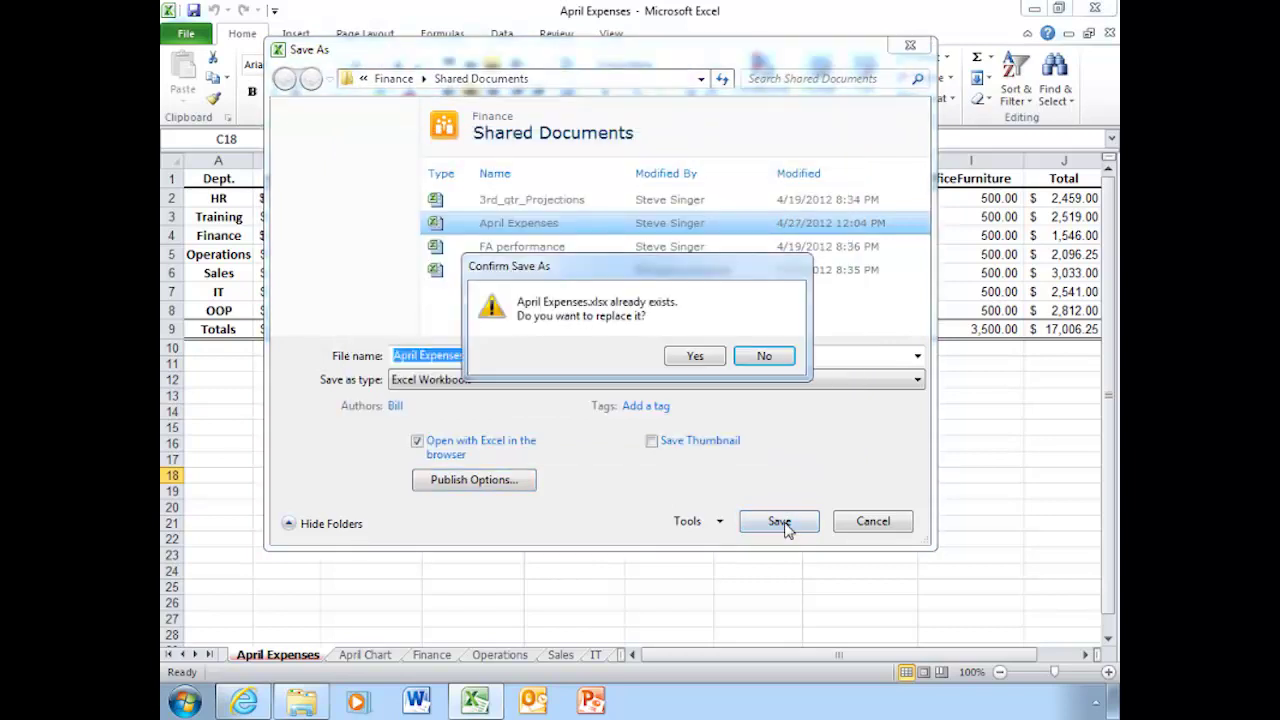
{"action": "left_click", "coordinate": [692, 363]}
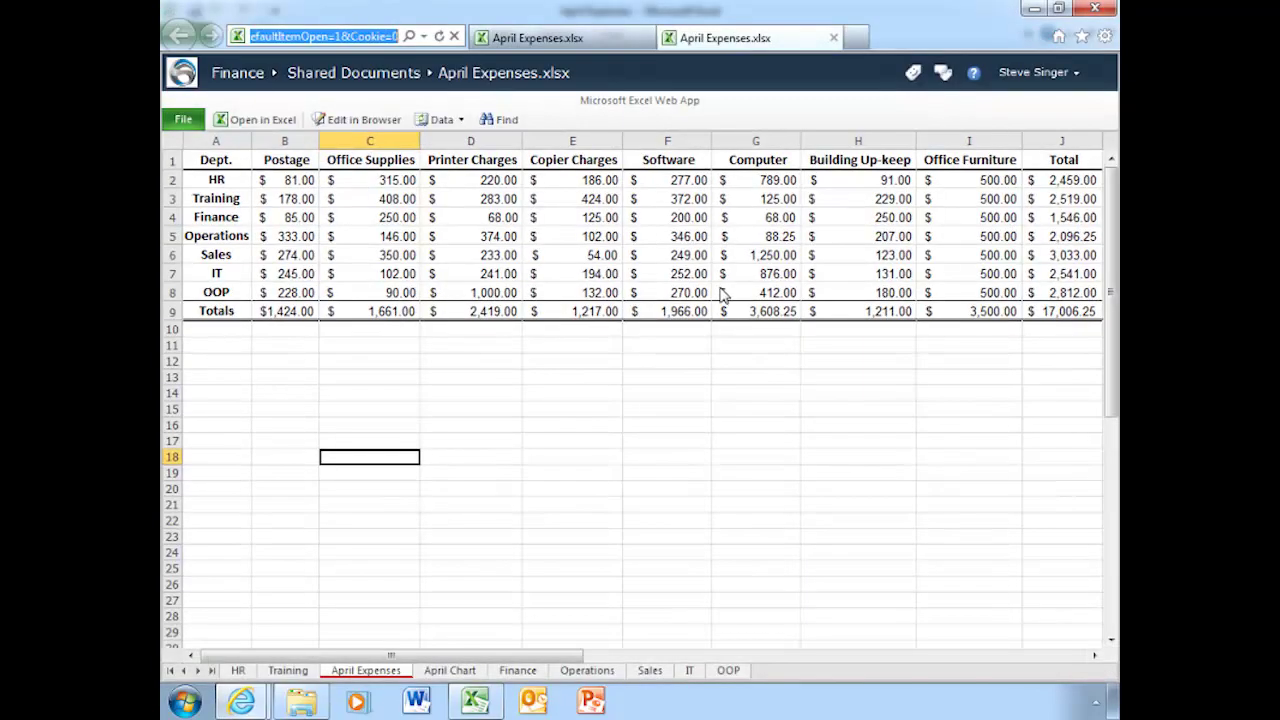
Review the Training, HR, April Chart, Finance, Operations, Sales, IT and OOP sheets, then close the duplicate tab.
{"action": "left_click", "coordinate": [285, 670]}
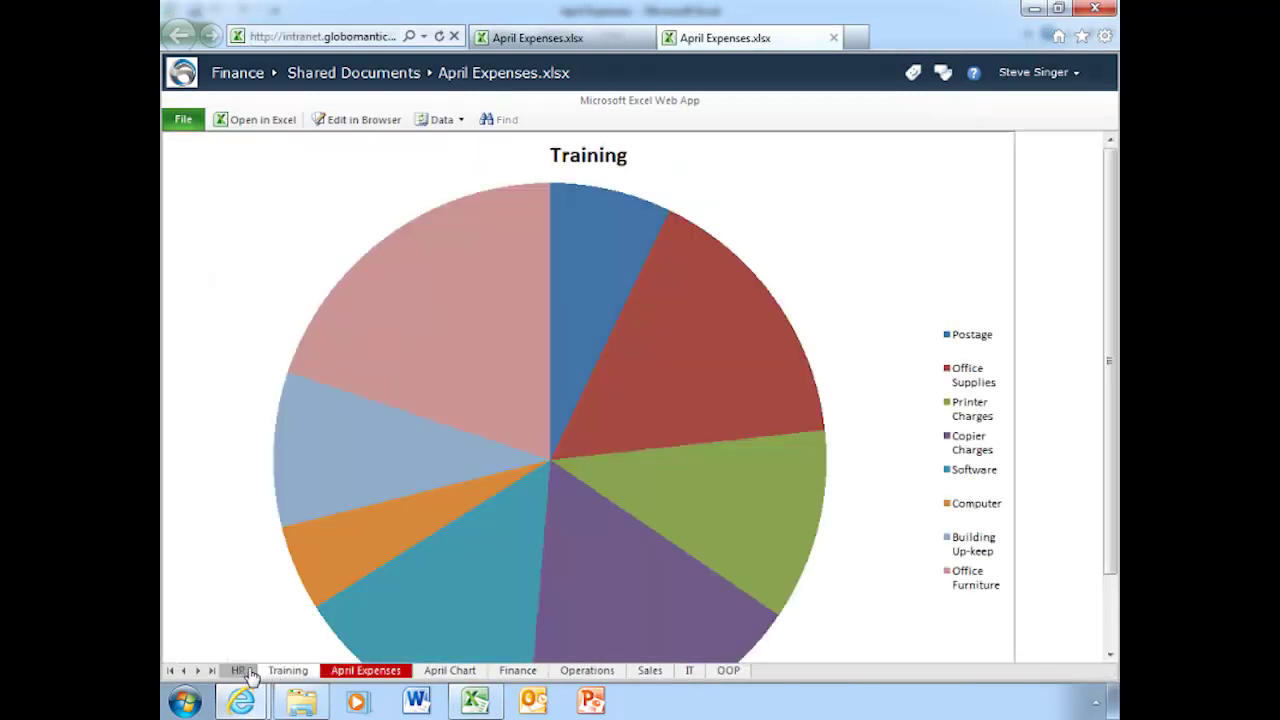
{"action": "left_click", "coordinate": [239, 672]}
{"action": "left_click", "coordinate": [448, 672]}
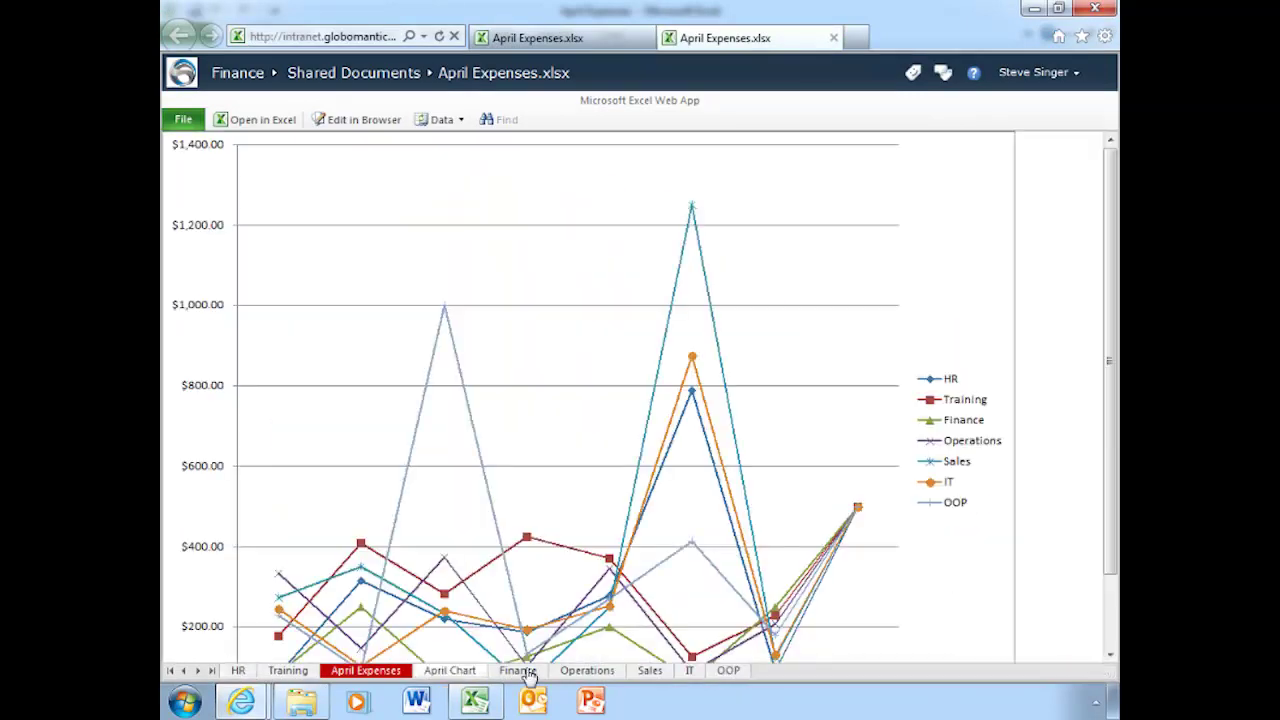
{"action": "left_click", "coordinate": [541, 672]}
{"action": "left_click", "coordinate": [587, 672]}
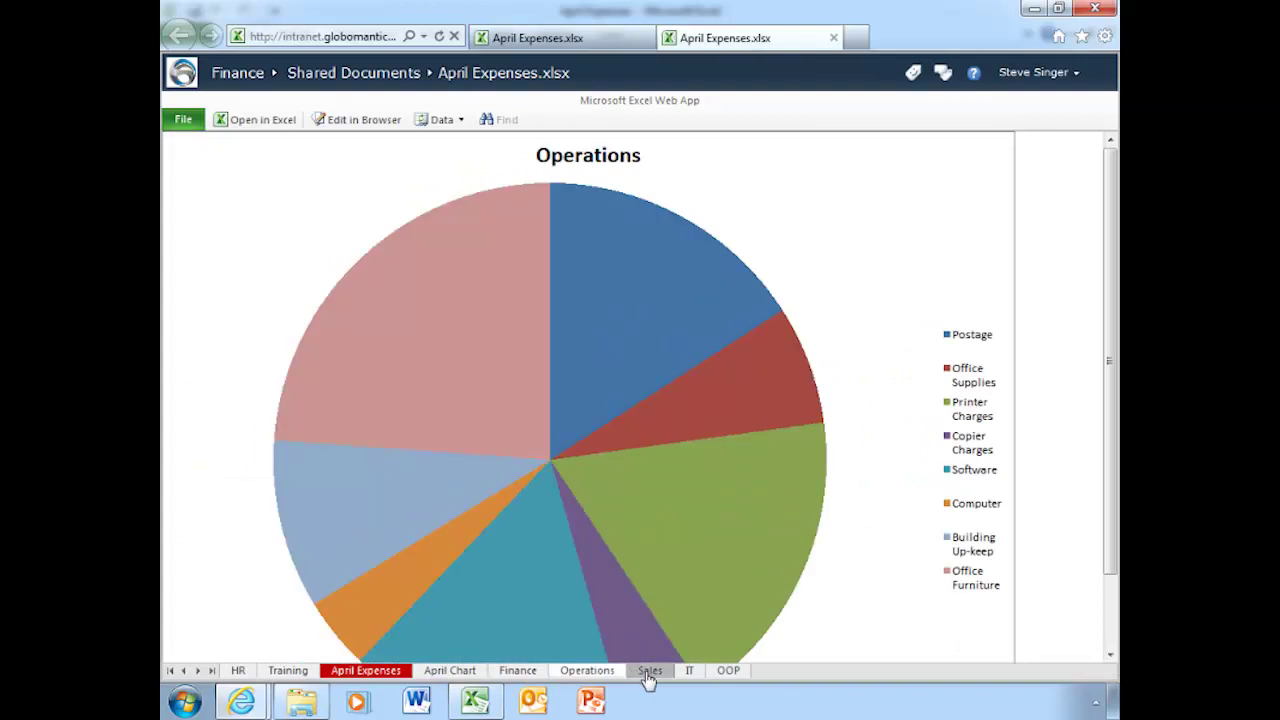
{"action": "left_click", "coordinate": [650, 672]}
{"action": "left_click", "coordinate": [684, 672]}
{"action": "left_click", "coordinate": [727, 672]}
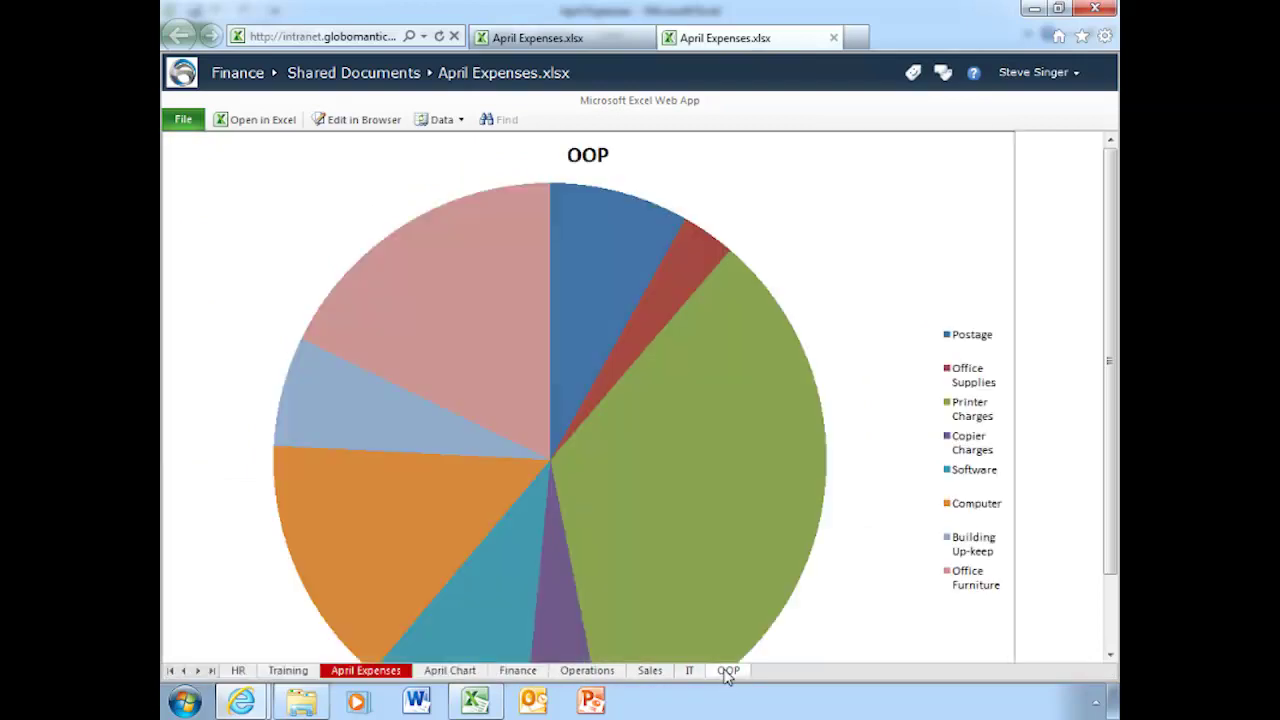
{"action": "left_click", "coordinate": [833, 38]}
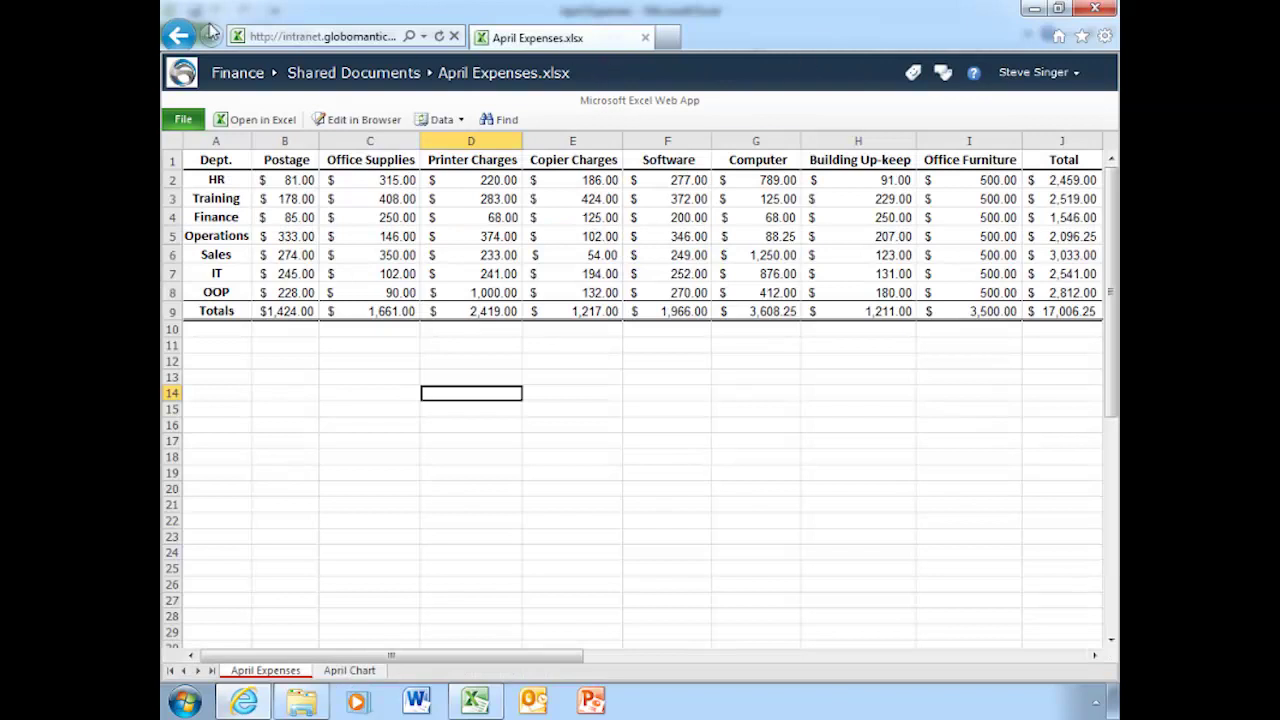
Return to the intranet home and reopen April Expenses from the Finance site's Shared Documents.
{"action": "double_click", "coordinate": [178, 38]}
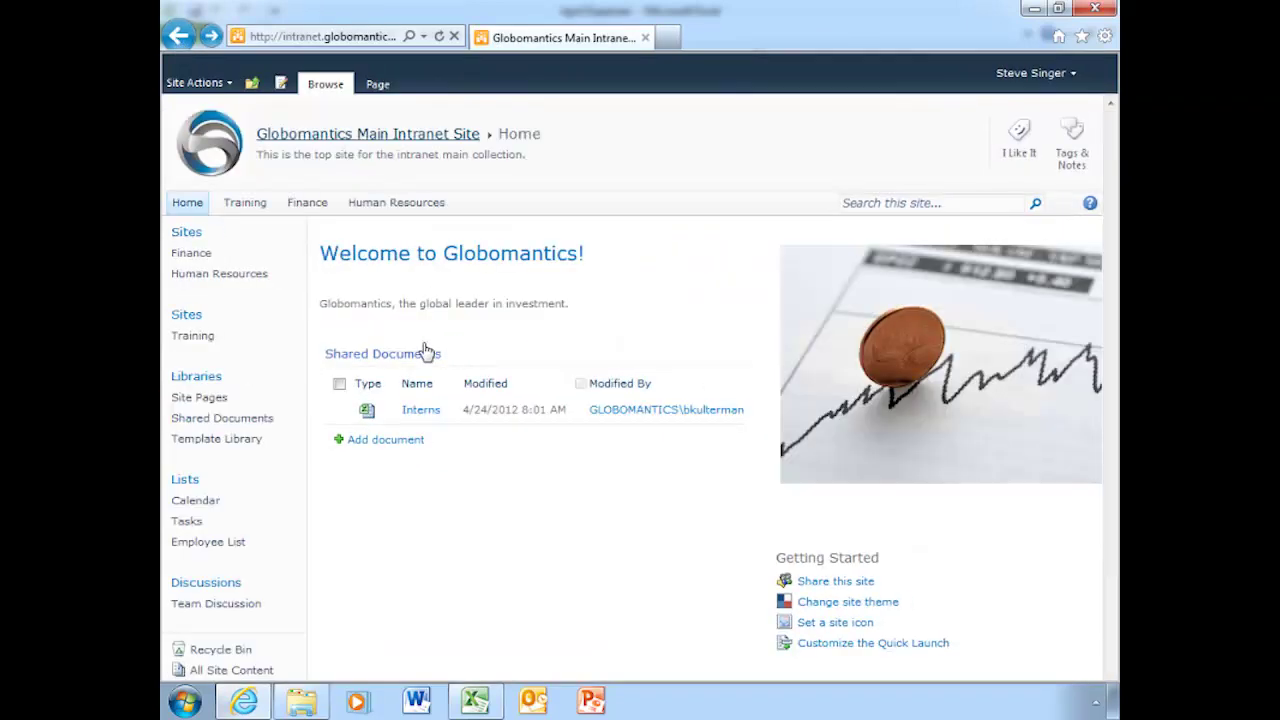
{"action": "left_click", "coordinate": [297, 204]}
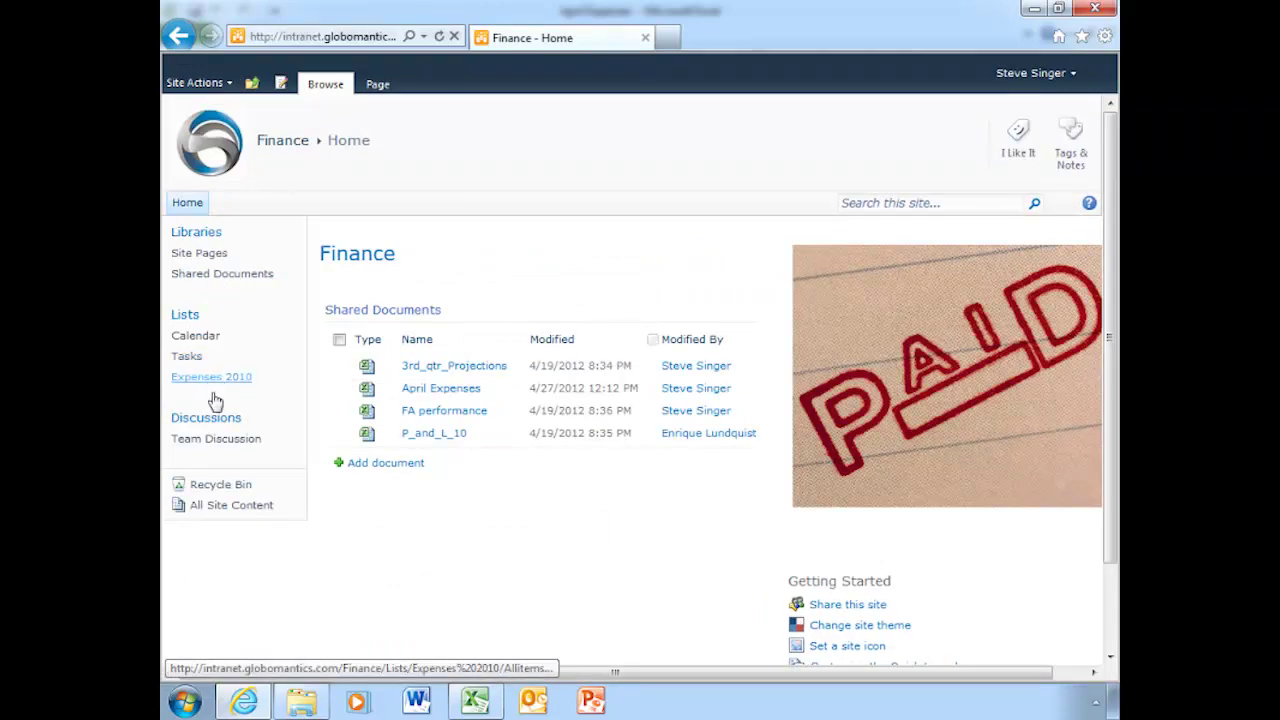
{"action": "left_click", "coordinate": [212, 378]}
{"action": "left_click", "coordinate": [440, 389]}
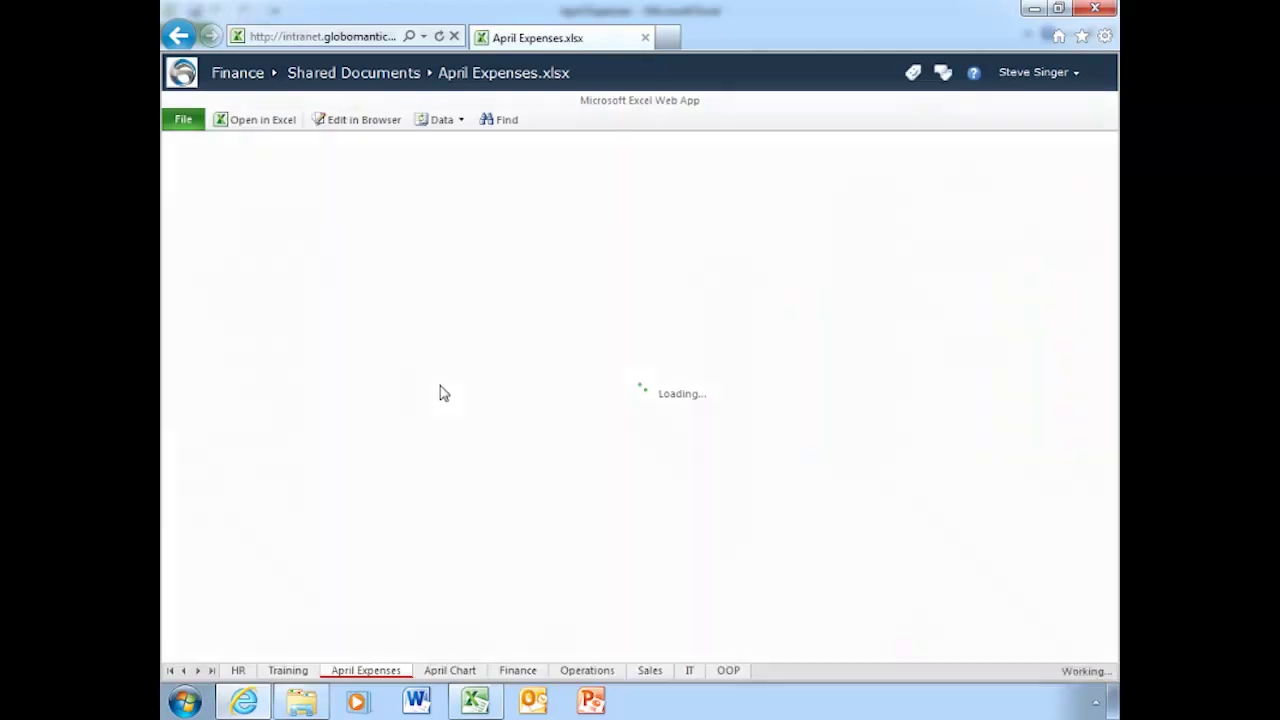